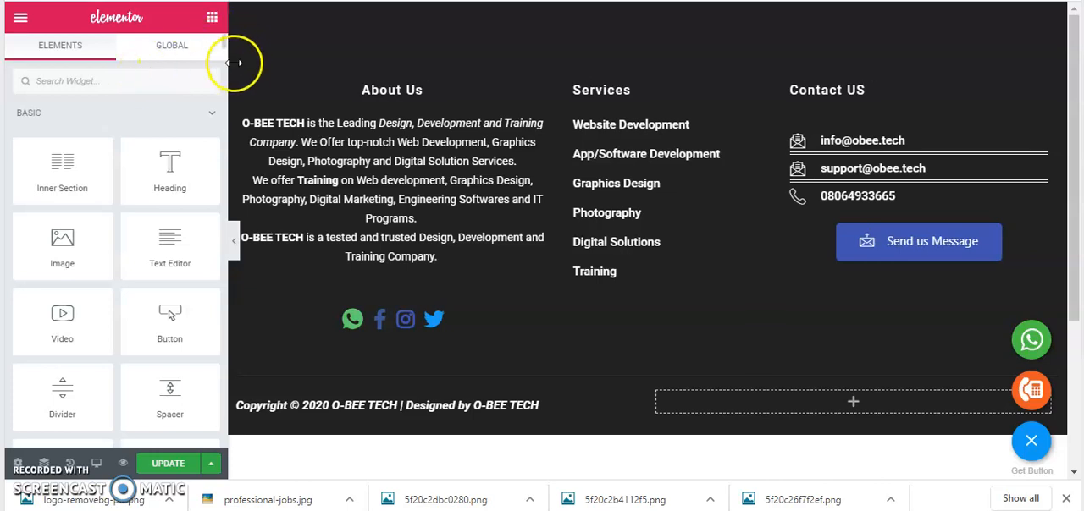
Review the footer at full width with the editing panel hidden, including its Send us Message button, and restore the panel
left_click(231, 243)
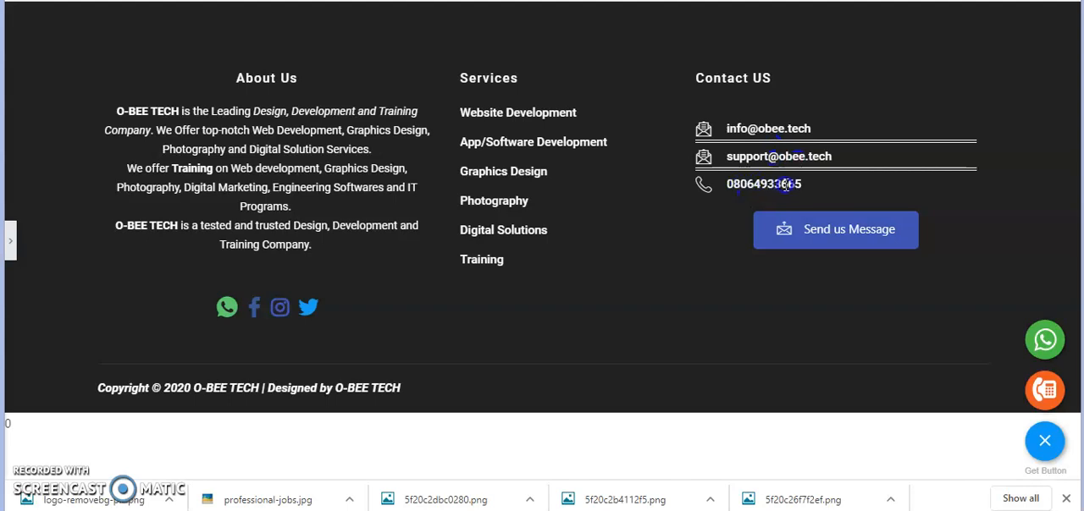
left_click(812, 248)
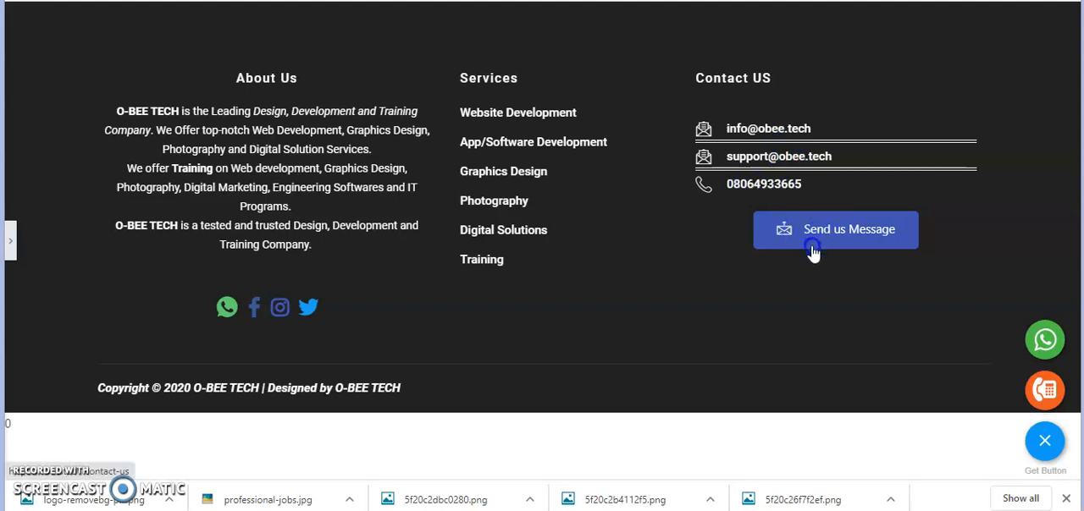
left_click(854, 233)
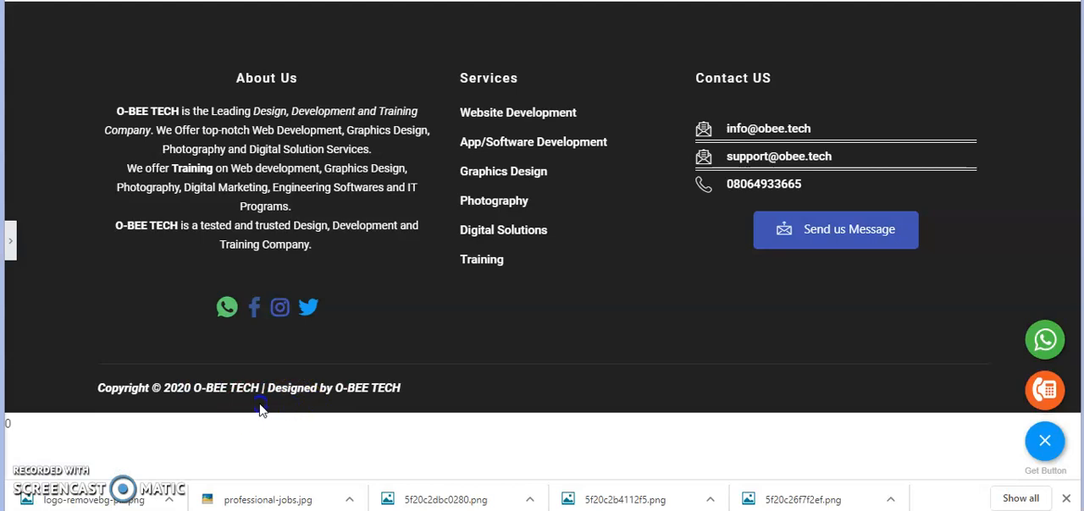
left_click(12, 243)
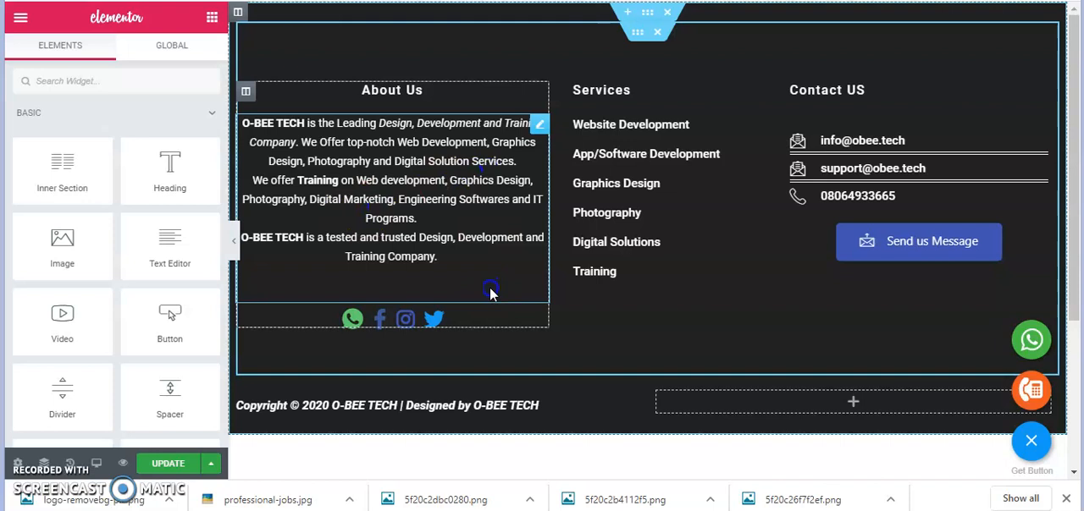
Set the footer section's background image to OBEETECH.jpg, found by searching the media library for "obee"
left_click(650, 15)
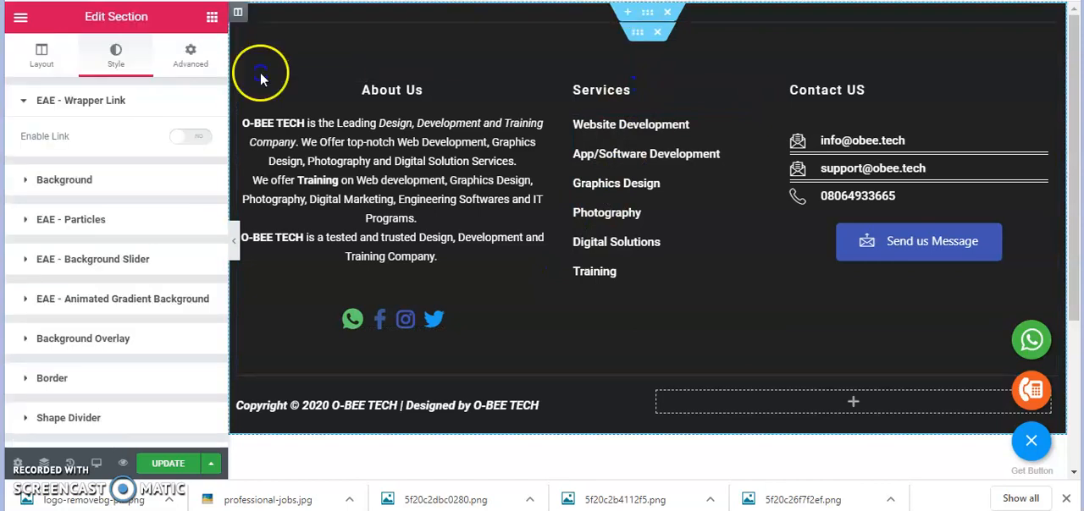
left_click(60, 57)
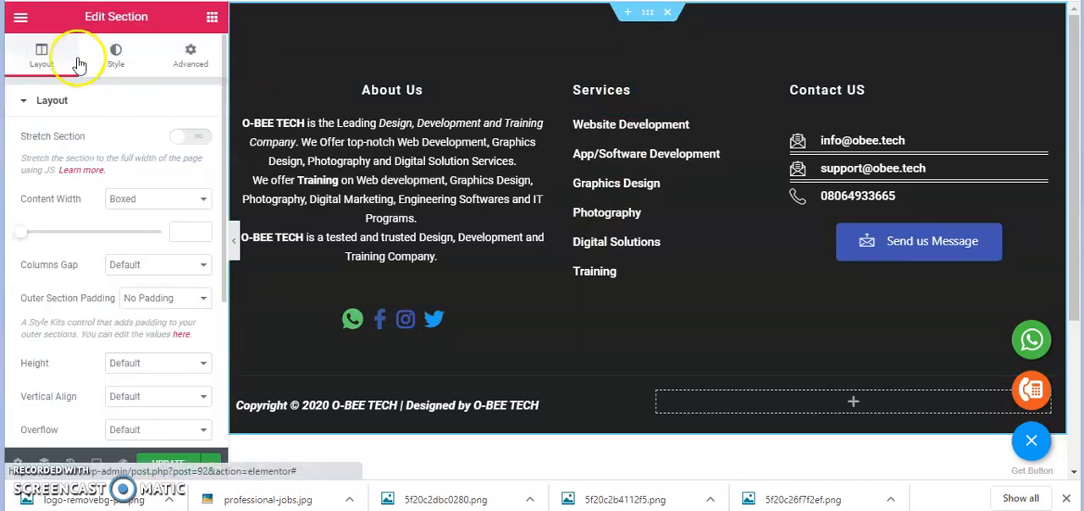
left_click(113, 57)
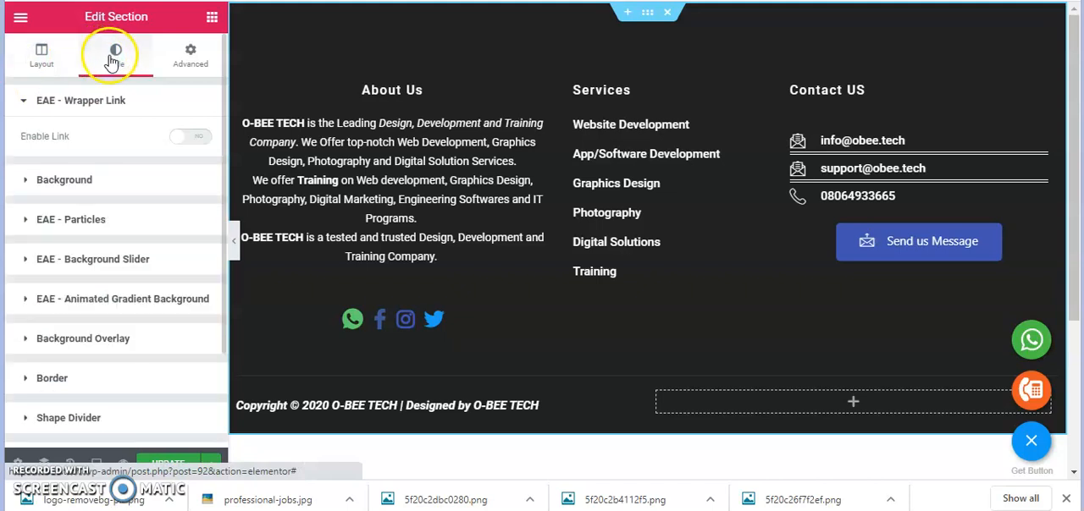
left_click(113, 185)
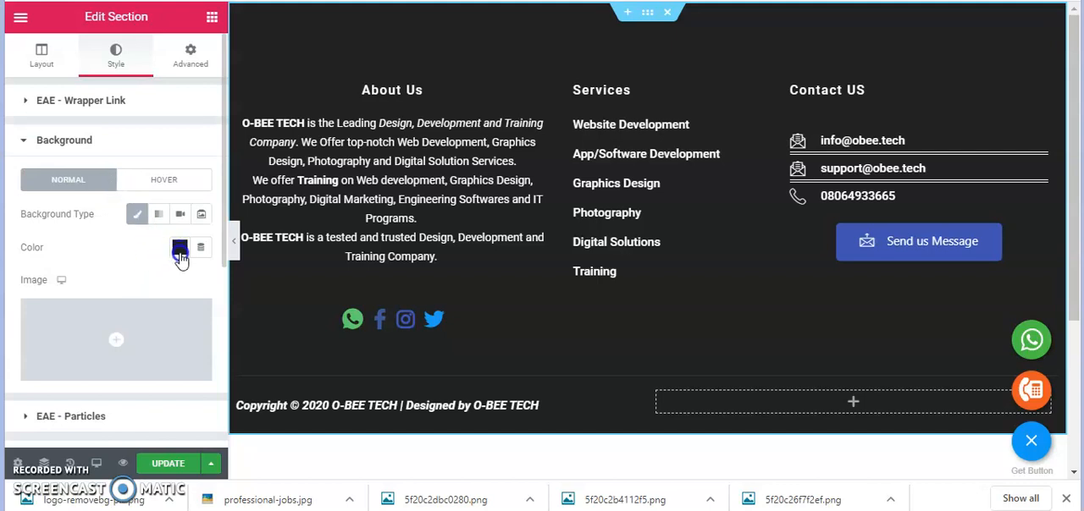
left_click(477, 49)
left_click(125, 334)
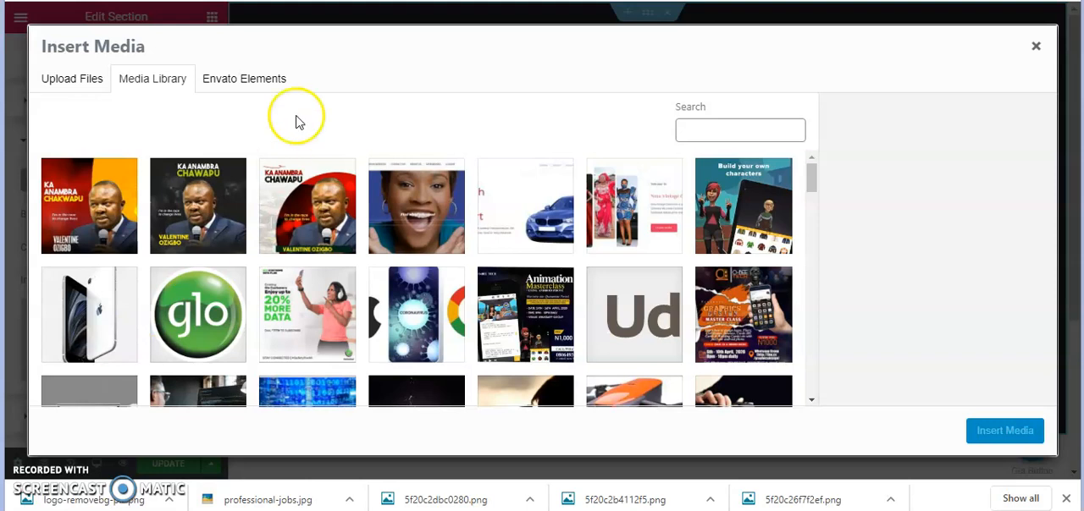
left_click(716, 132)
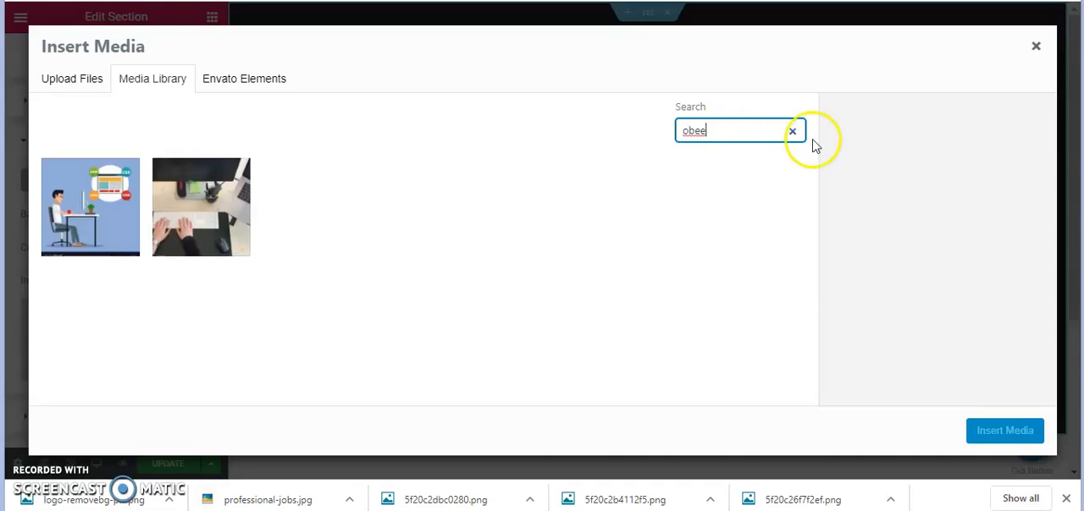
left_click(240, 213)
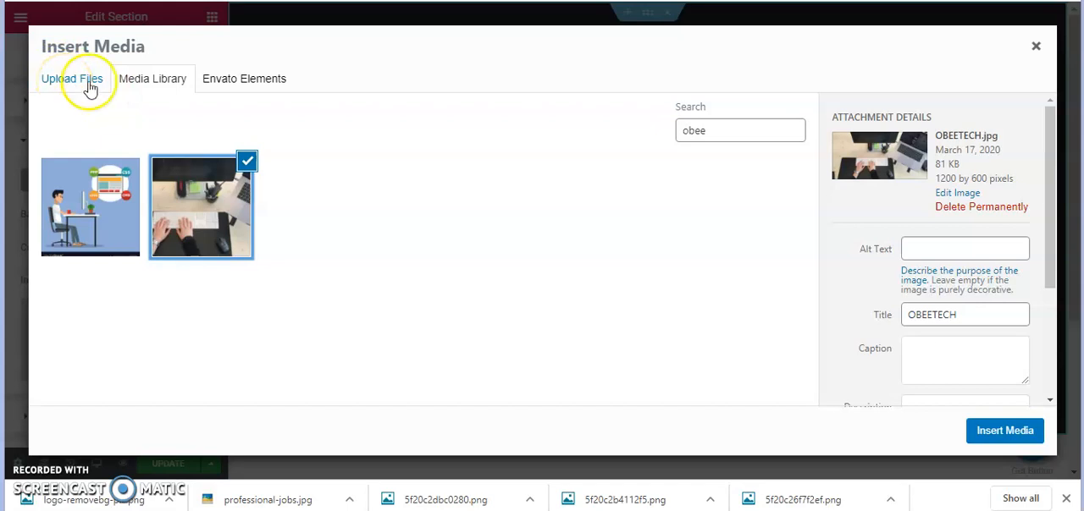
left_click(1004, 433)
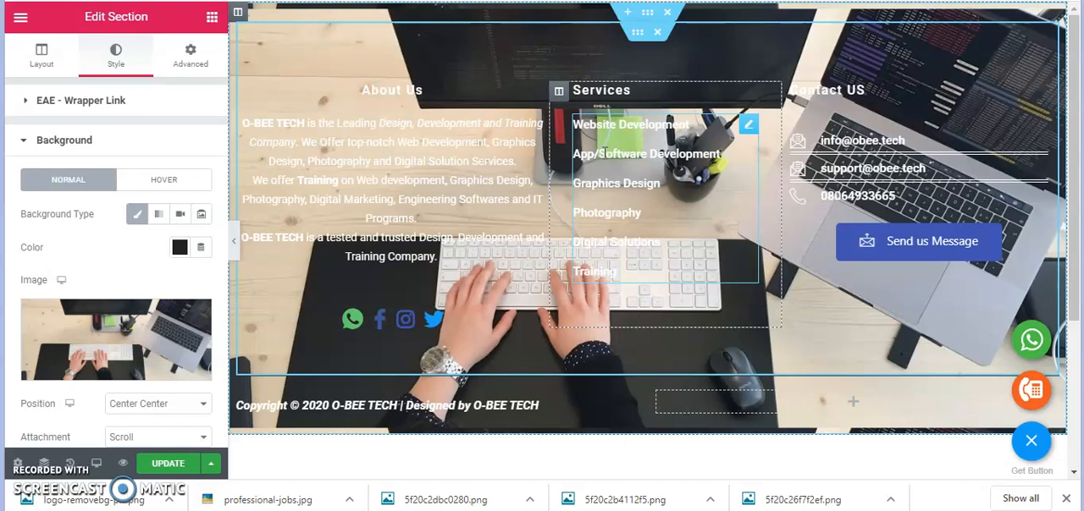
Add a solid black background overlay to the footer section
left_click(119, 149)
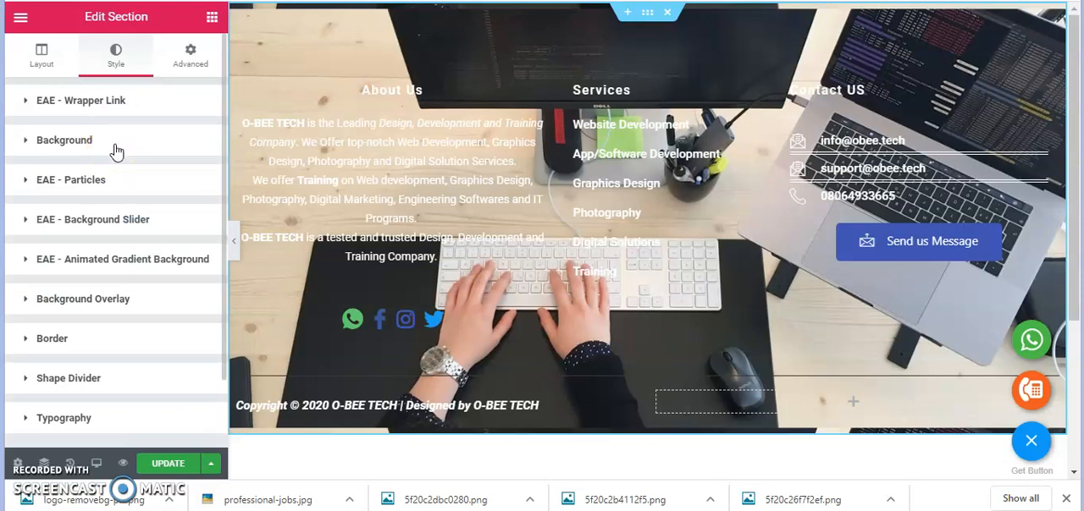
left_click(89, 311)
scroll(104, 311, "down", 2)
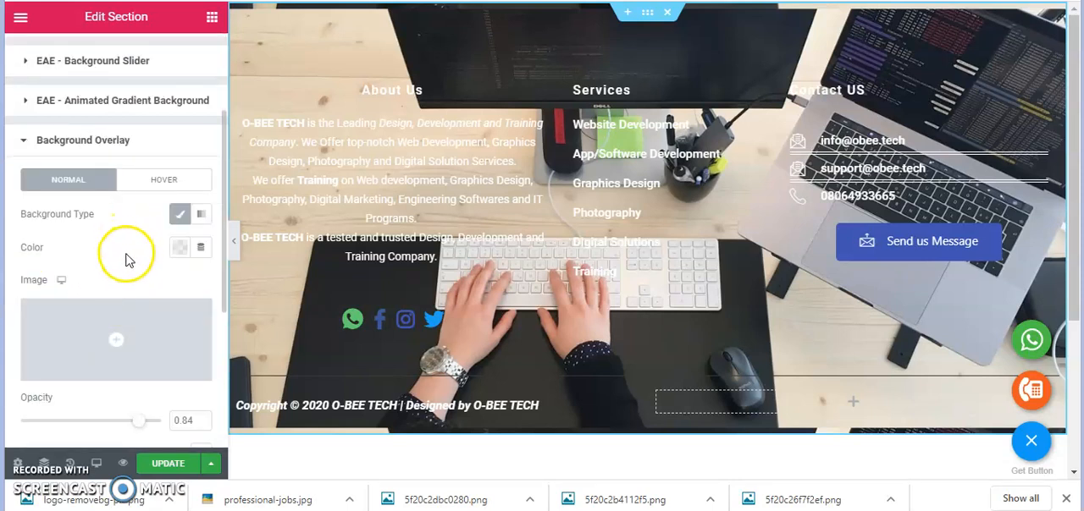
left_click(178, 253)
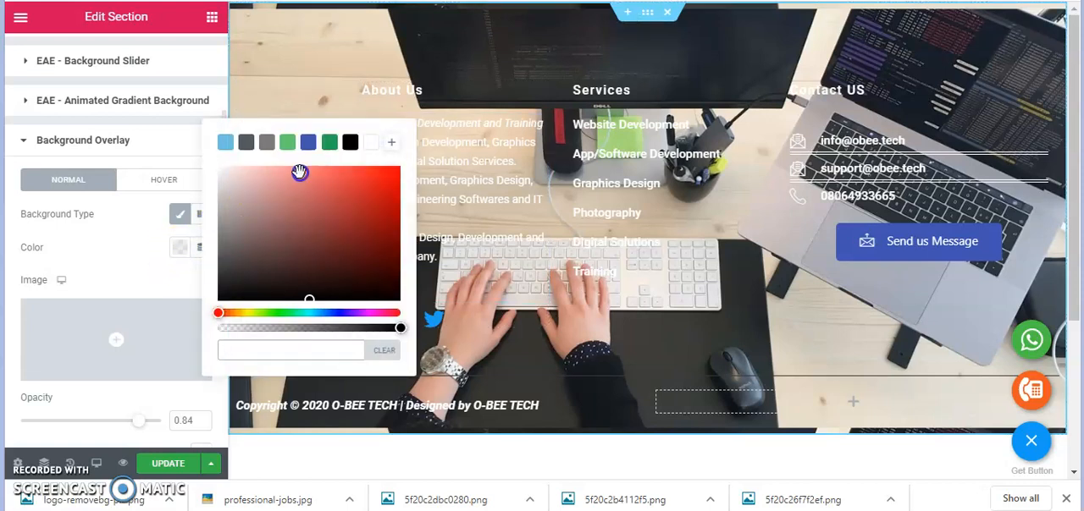
left_click(352, 144)
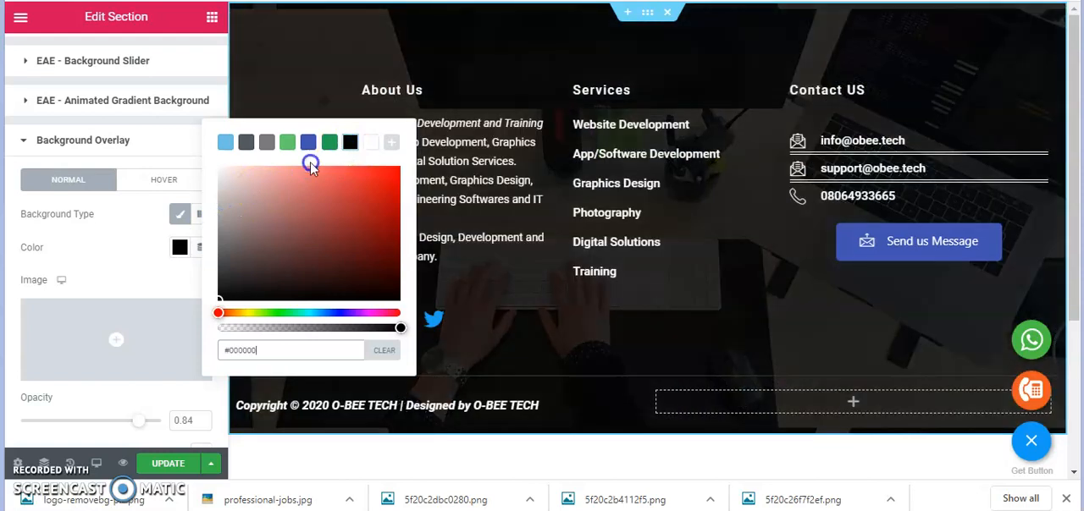
left_click(140, 243)
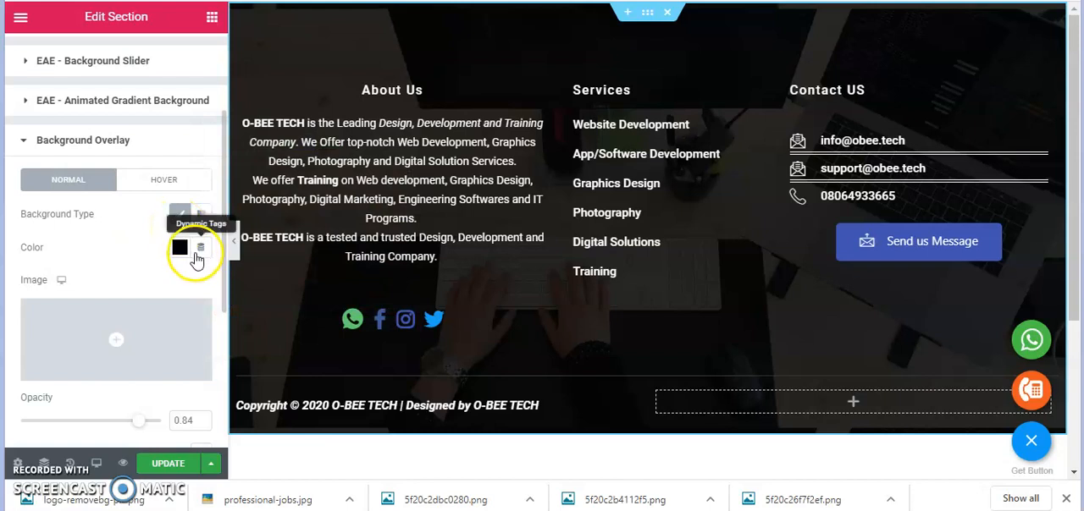
Set the footer background overlay's opacity to 0.77 and check the whole footer
left_click(200, 425)
left_click(201, 425)
left_click(200, 425)
left_click(200, 425)
left_click(200, 425)
left_click(200, 425)
left_click(201, 425)
left_click(201, 425)
left_click(200, 425)
left_click(200, 425)
left_click(201, 425)
left_click(201, 425)
left_click(200, 425)
left_click(201, 425)
left_click(200, 425)
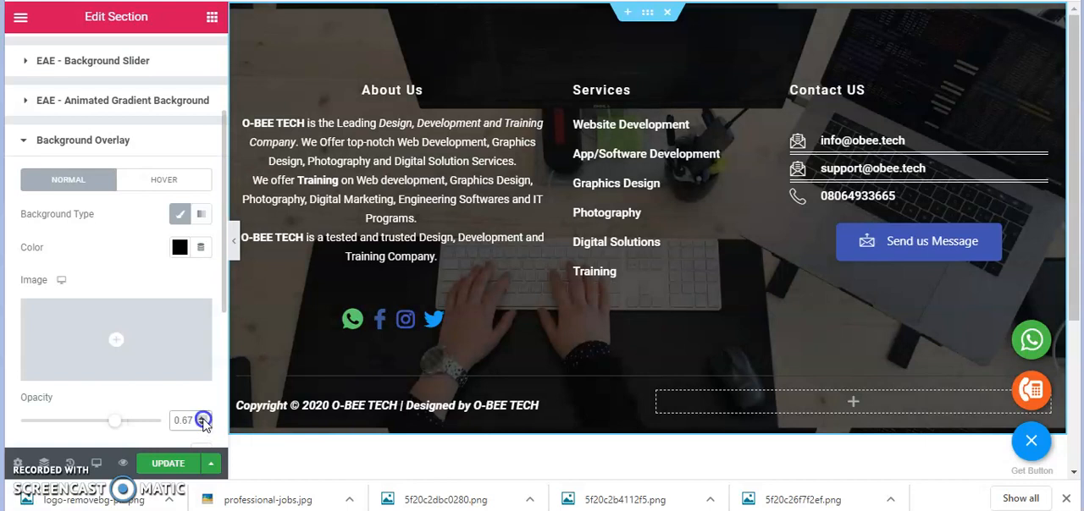
left_click(203, 416)
left_click(202, 416)
left_click(203, 417)
left_click(202, 417)
left_click(202, 417)
left_click(202, 417)
left_click(203, 416)
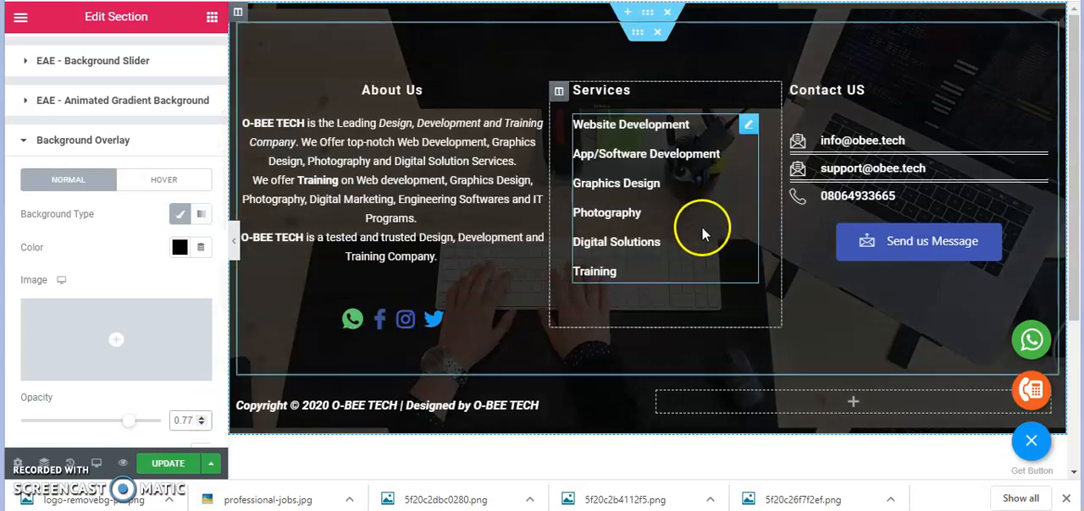
scroll(701, 228, "down", 1)
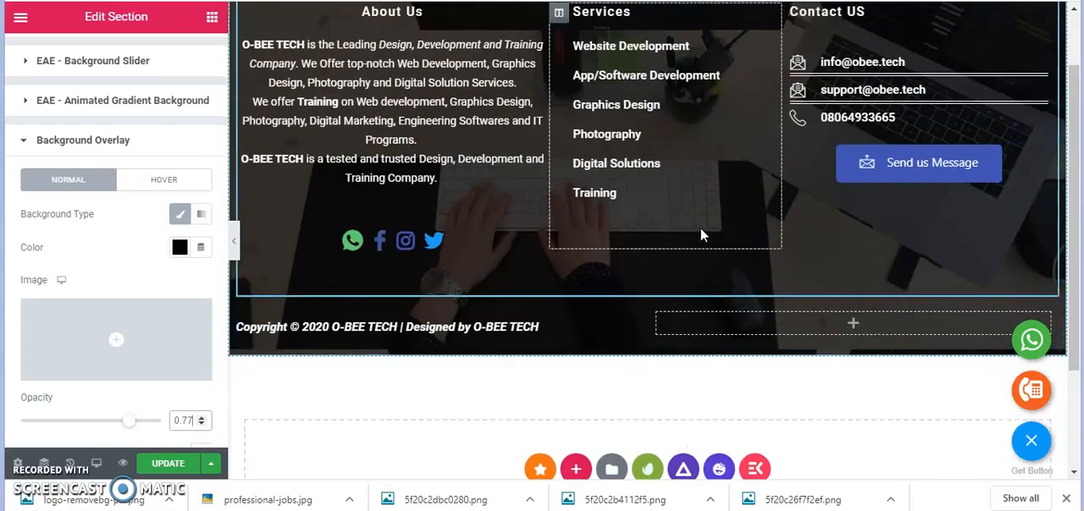
scroll(701, 227, "up", 1)
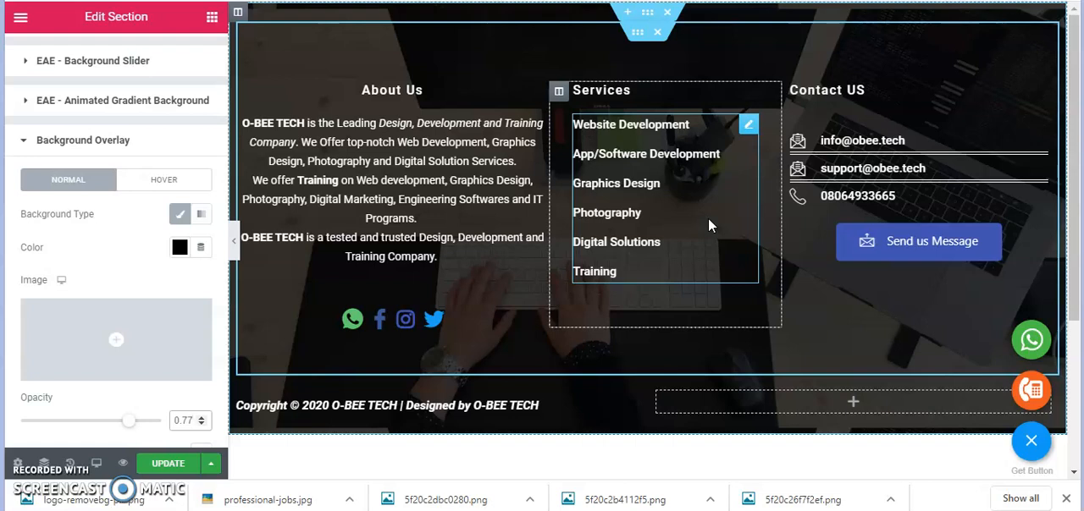
Examine the footer from About Us down to Contact US in the 360px mobile preview
left_click(97, 466)
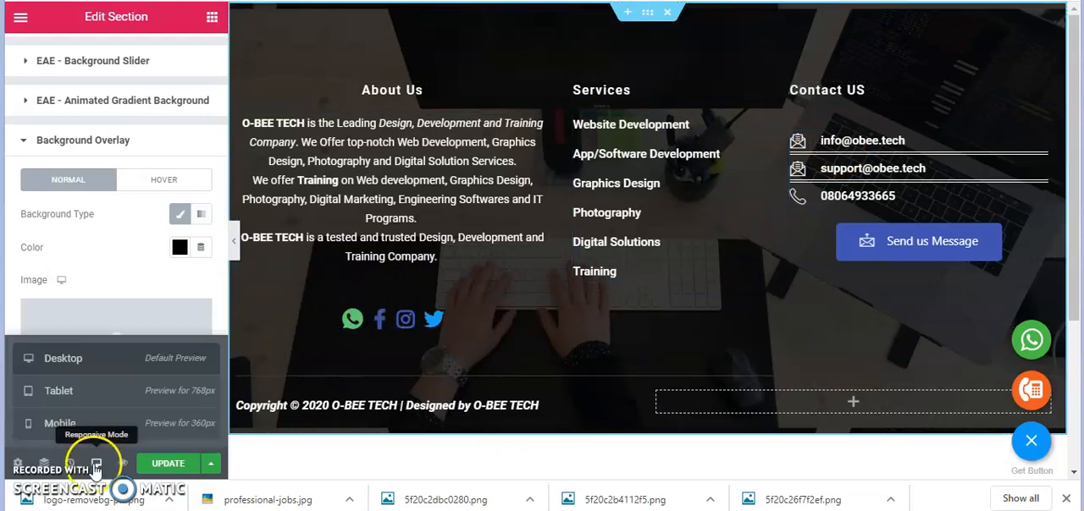
left_click(89, 423)
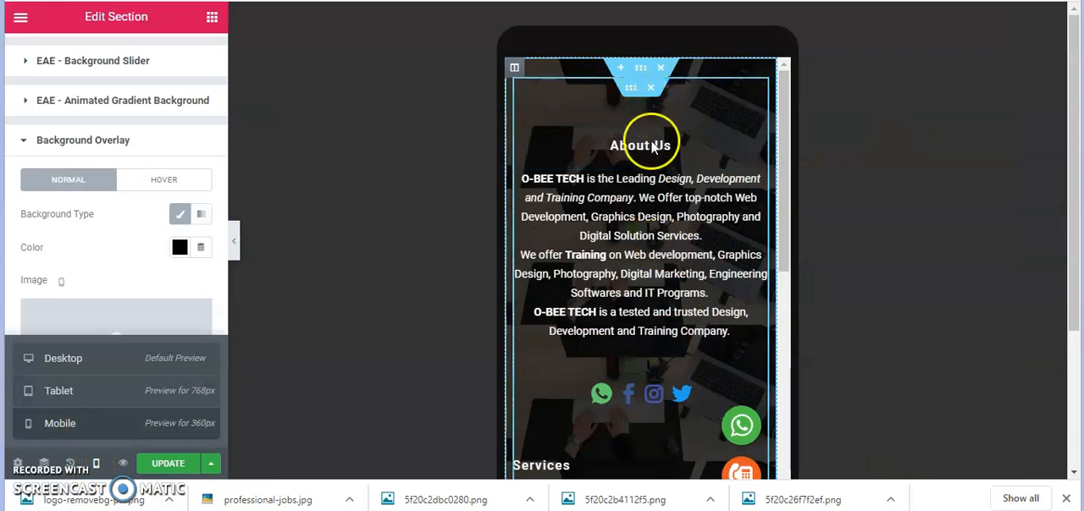
scroll(660, 282, "down", 2)
scroll(659, 282, "down", 5)
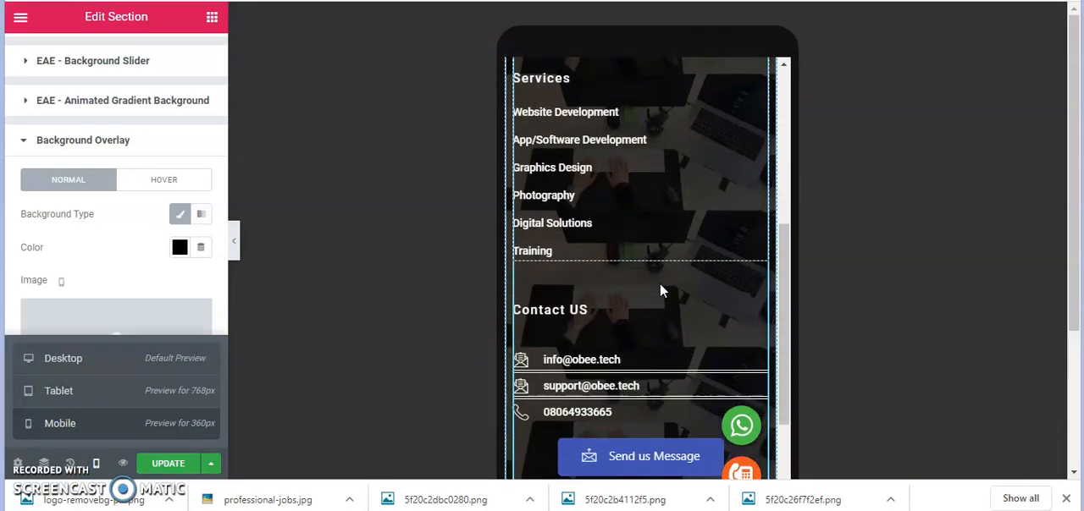
scroll(659, 283, "down", 3)
scroll(662, 310, "up", 4)
scroll(666, 296, "up", 2)
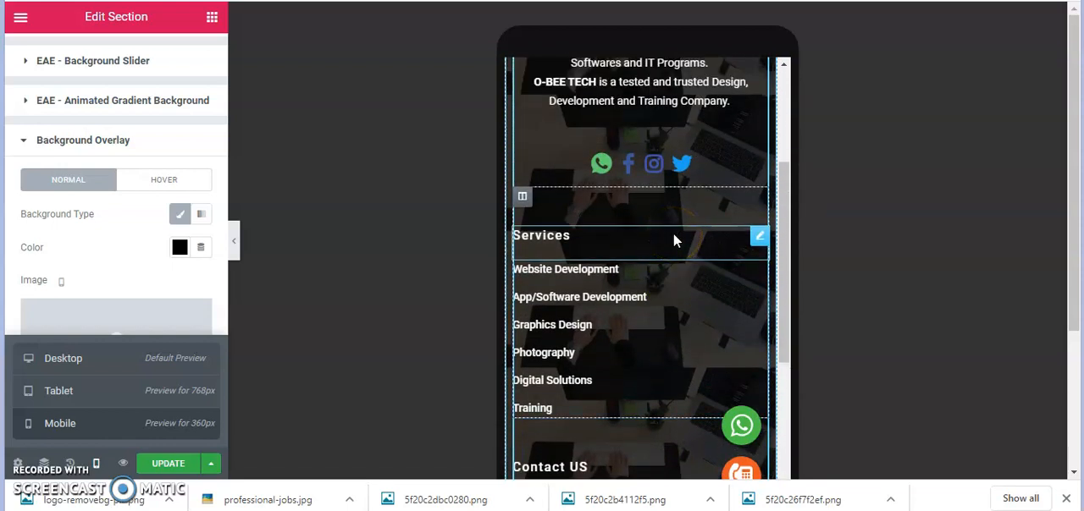
scroll(675, 241, "up", 2)
Compare the footer section's background image settings in the mobile, tablet and desktop previews, ending in the desktop preview
left_click(100, 136)
left_click(101, 150)
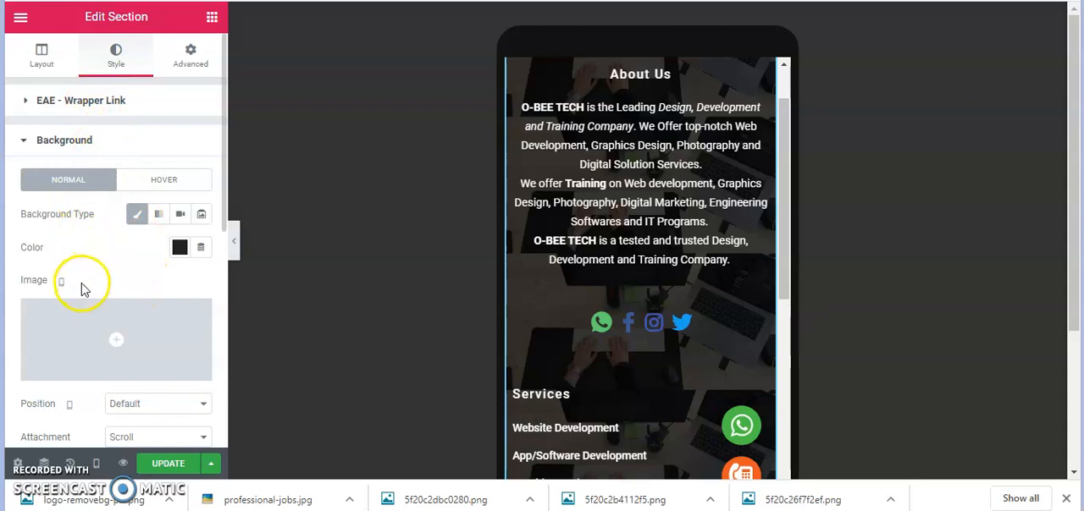
scroll(83, 297, "down", 1)
scroll(83, 296, "down", 1)
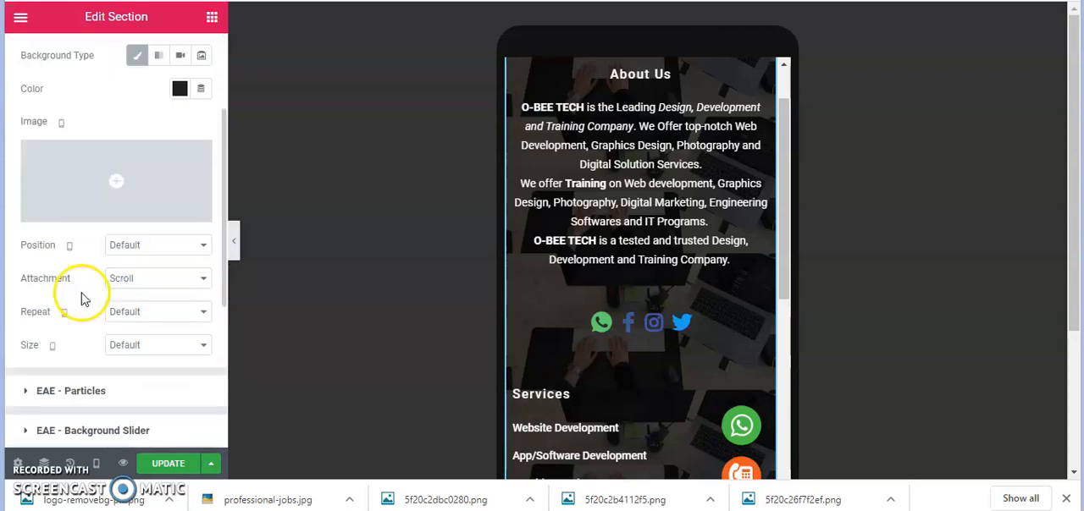
left_click(96, 463)
left_click(110, 363)
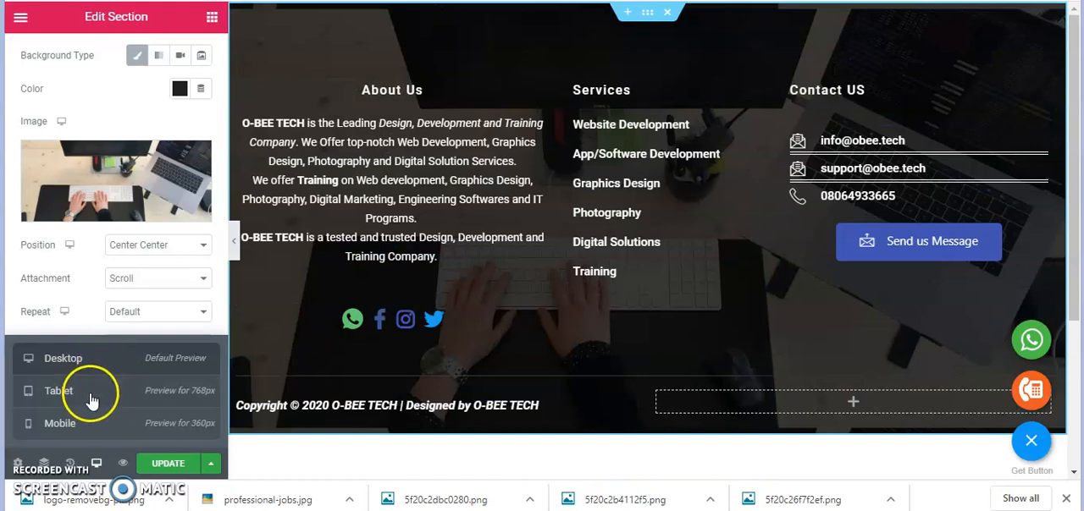
left_click(61, 423)
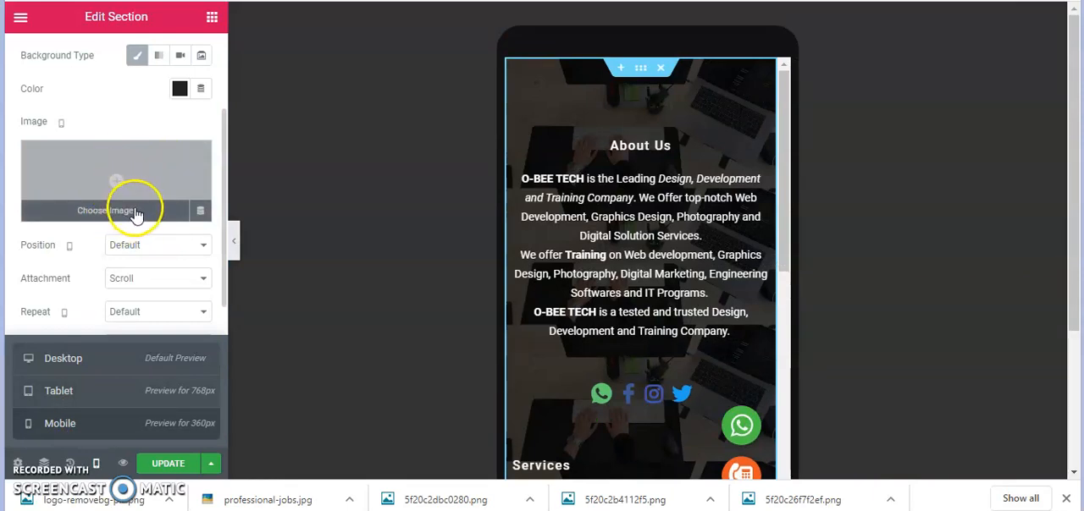
left_click(100, 391)
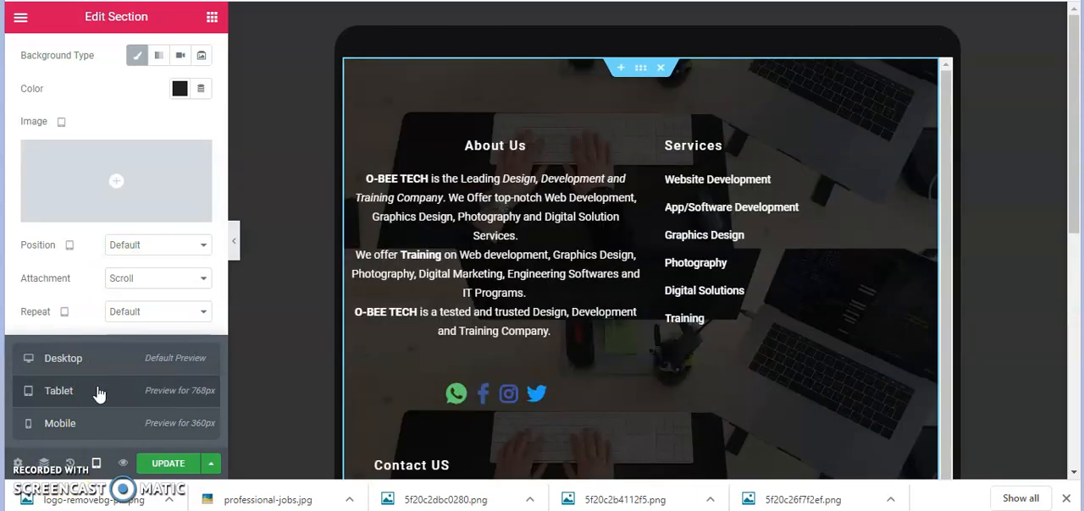
left_click(100, 364)
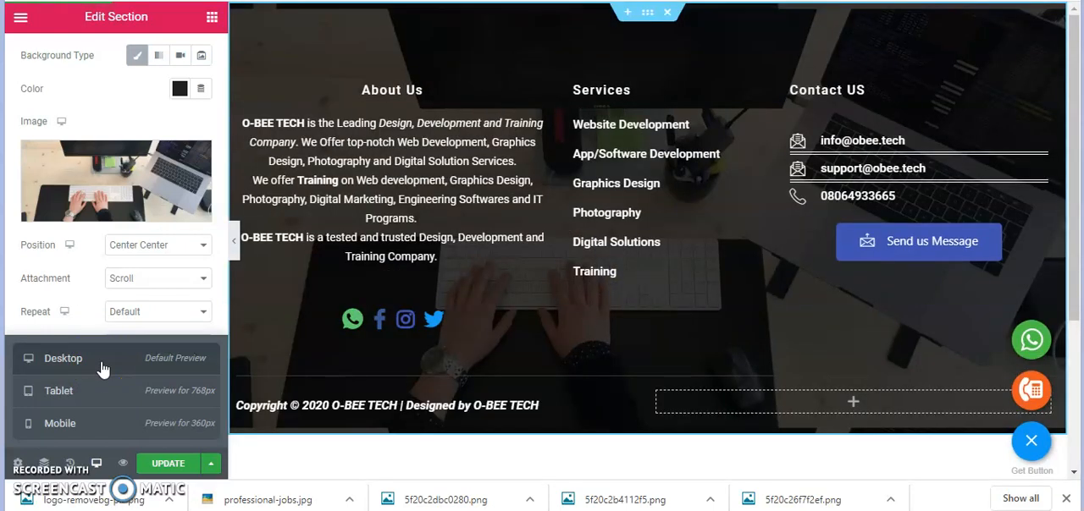
left_click(98, 464)
mouse_move(141, 212)
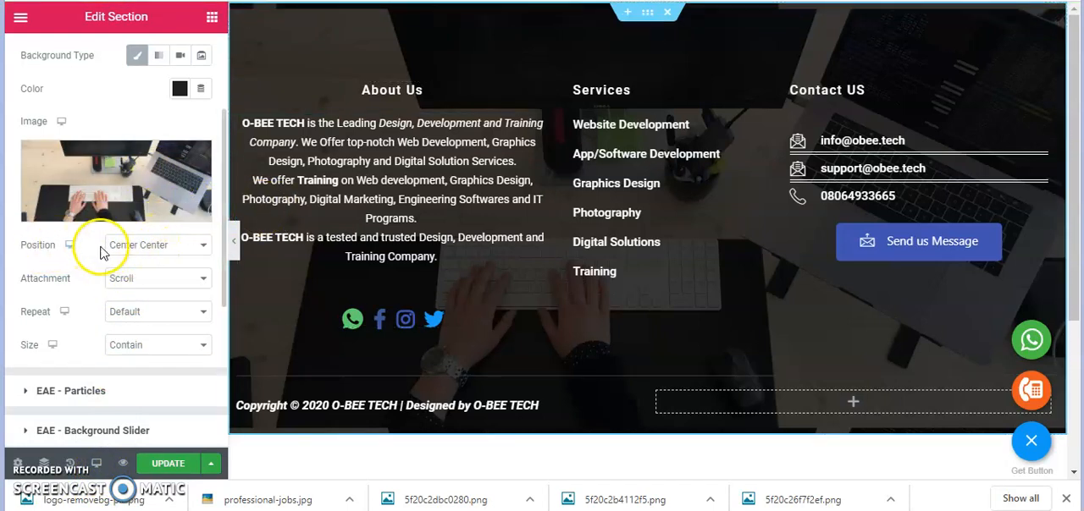
Set the size of the footer section's desktop background image to Cover
left_click(141, 254)
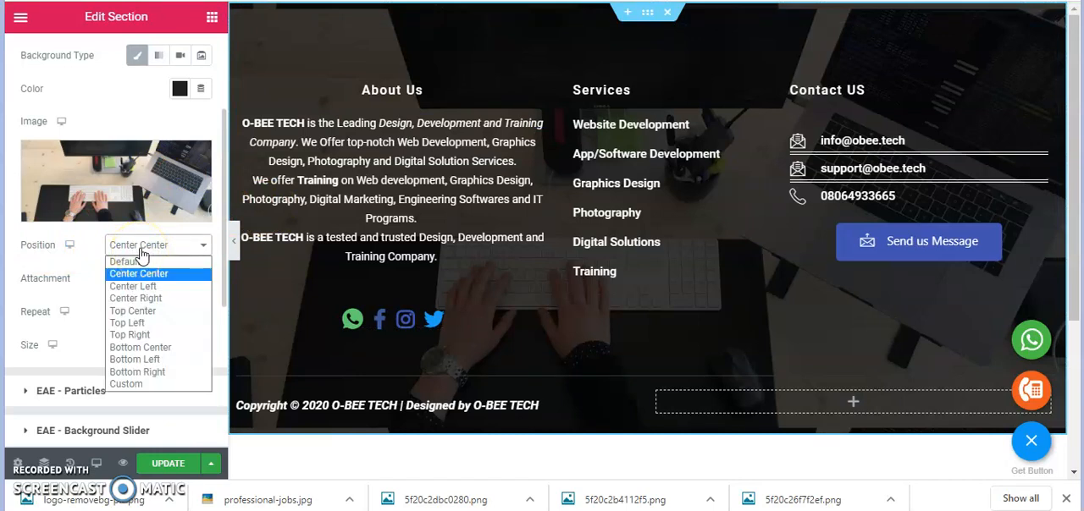
left_click(141, 254)
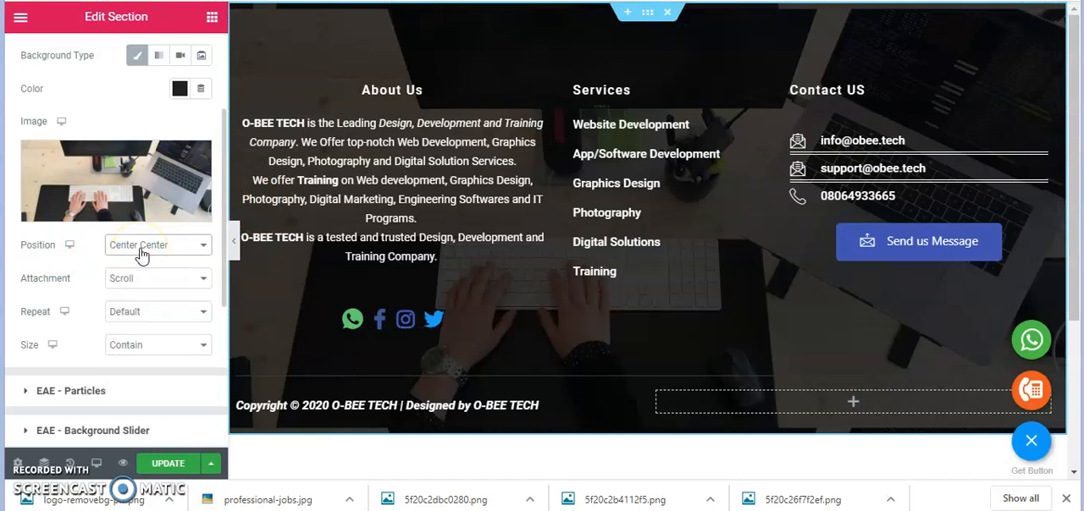
left_click(140, 347)
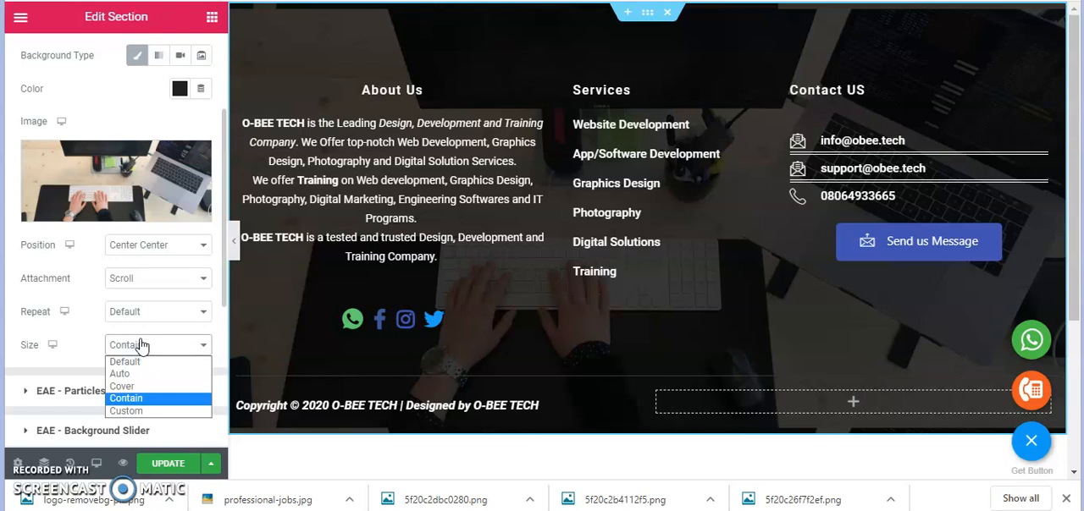
left_click(129, 391)
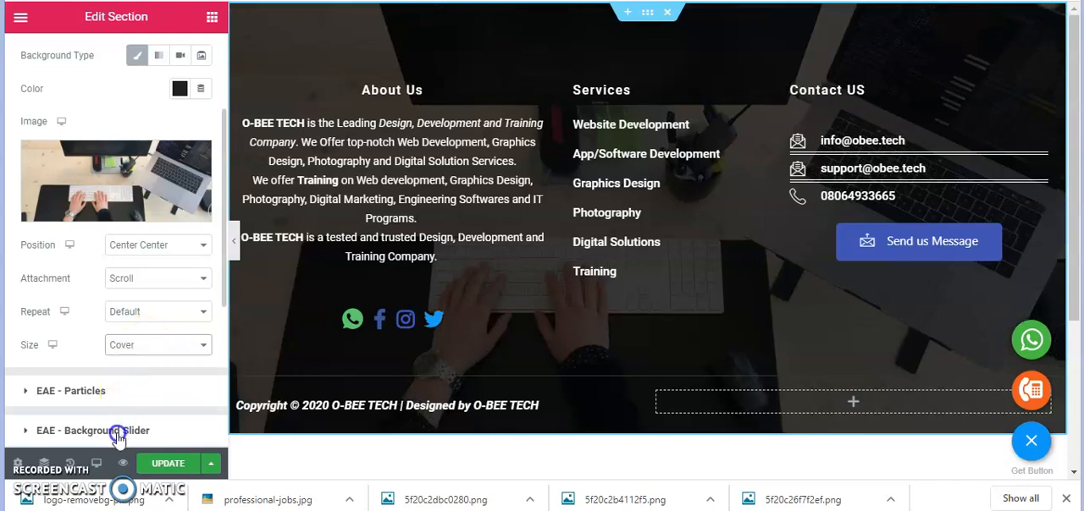
Examine the whole footer in the 360px mobile preview with its background image size set to Cover
left_click(97, 463)
left_click(109, 431)
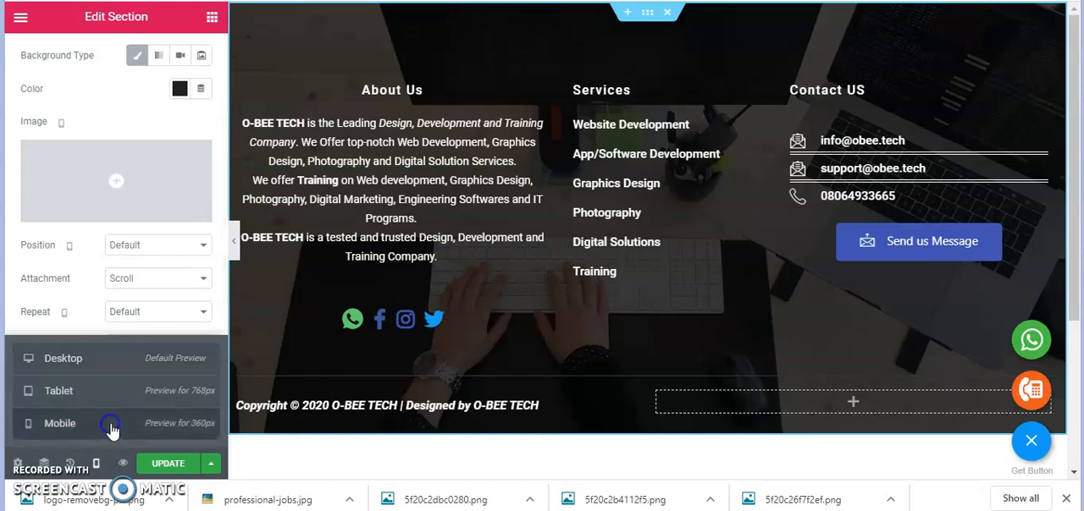
scroll(659, 326, "down", 3)
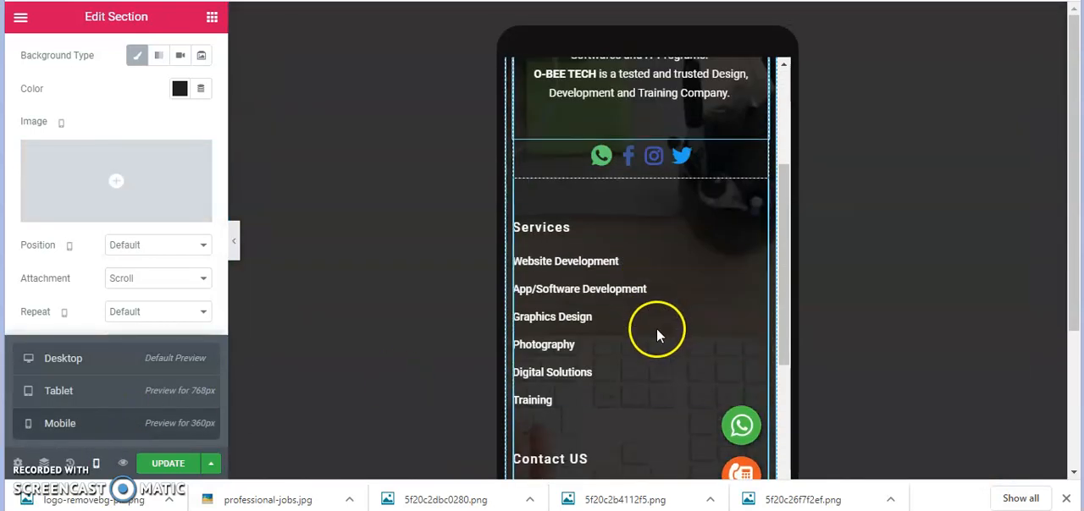
scroll(660, 326, "down", 3)
scroll(660, 330, "down", 3)
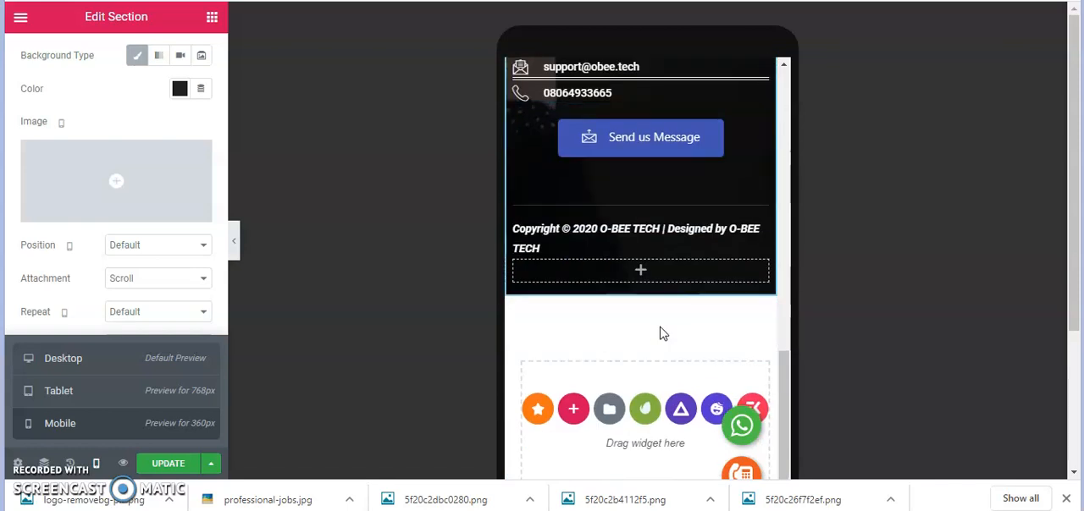
scroll(660, 330, "up", 4)
scroll(660, 326, "up", 5)
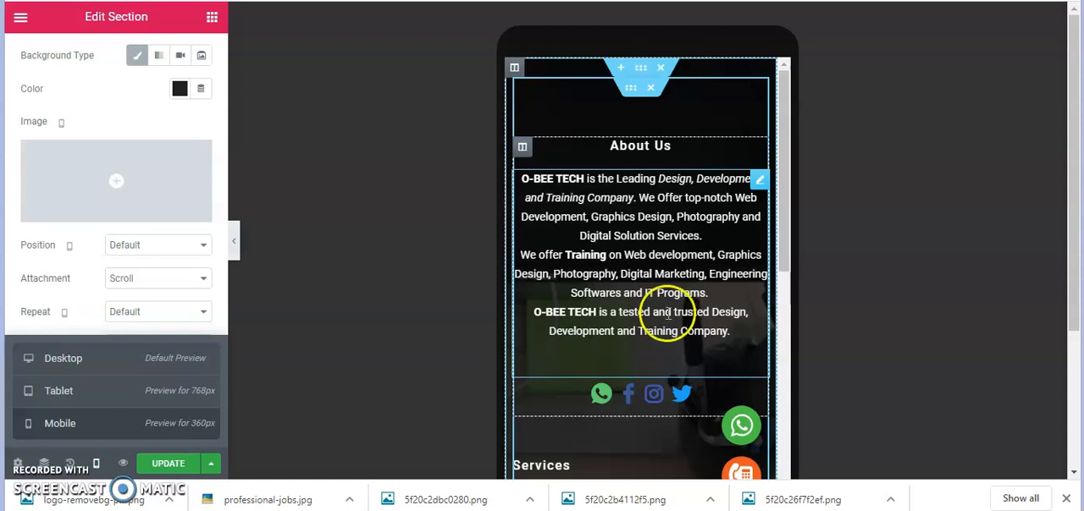
scroll(655, 316, "down", 2)
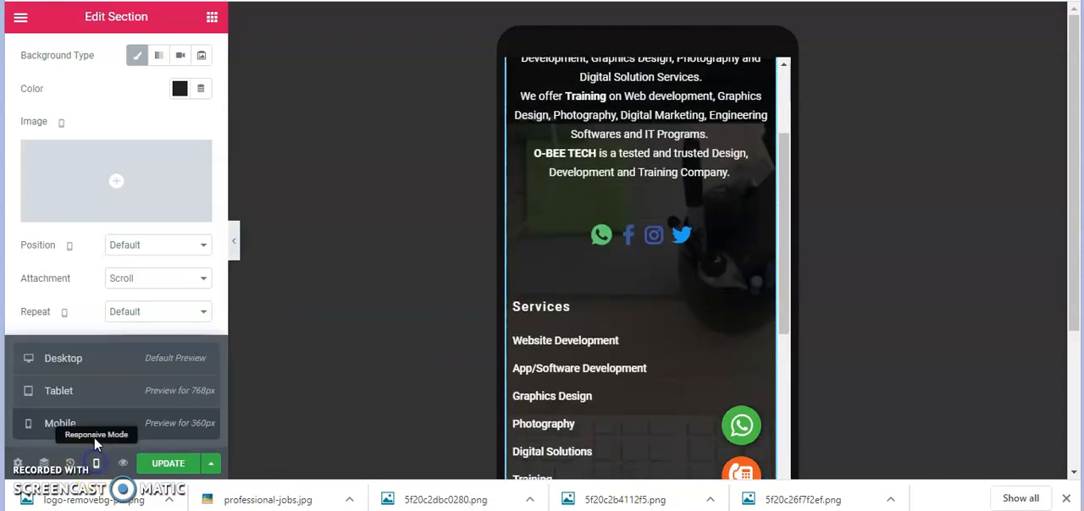
Return to the desktop preview and set the footer section's background image size to Contain
left_click(107, 359)
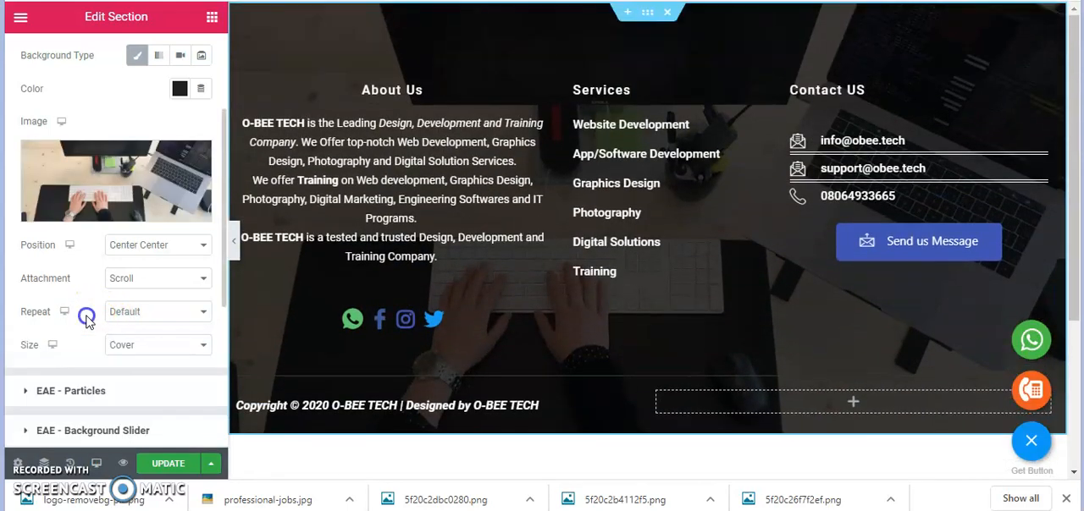
left_click(144, 346)
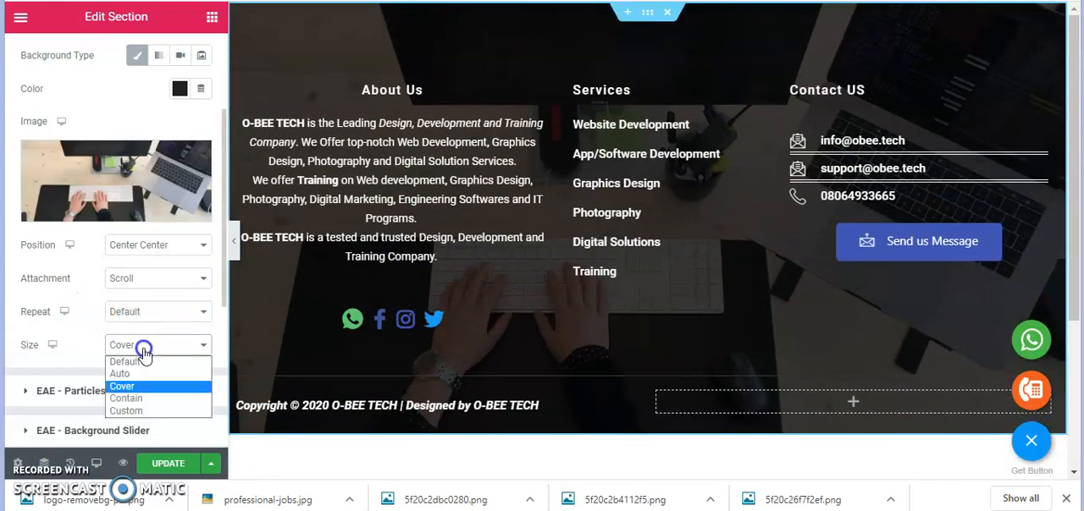
left_click(135, 399)
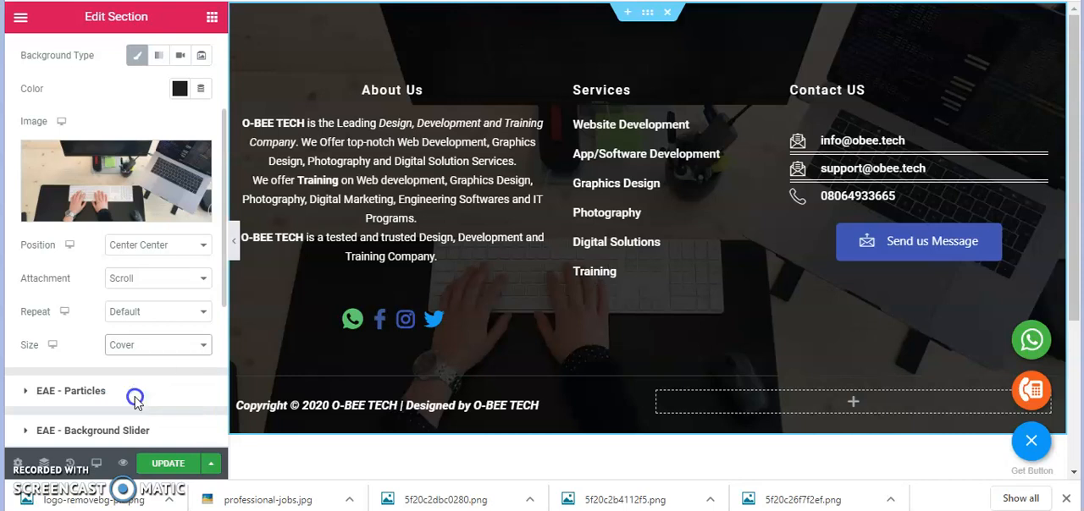
Examine the footer with the Contain background from About Us to the copyright line in the 360px mobile preview, ending in the desktop preview
left_click(102, 467)
left_click(39, 424)
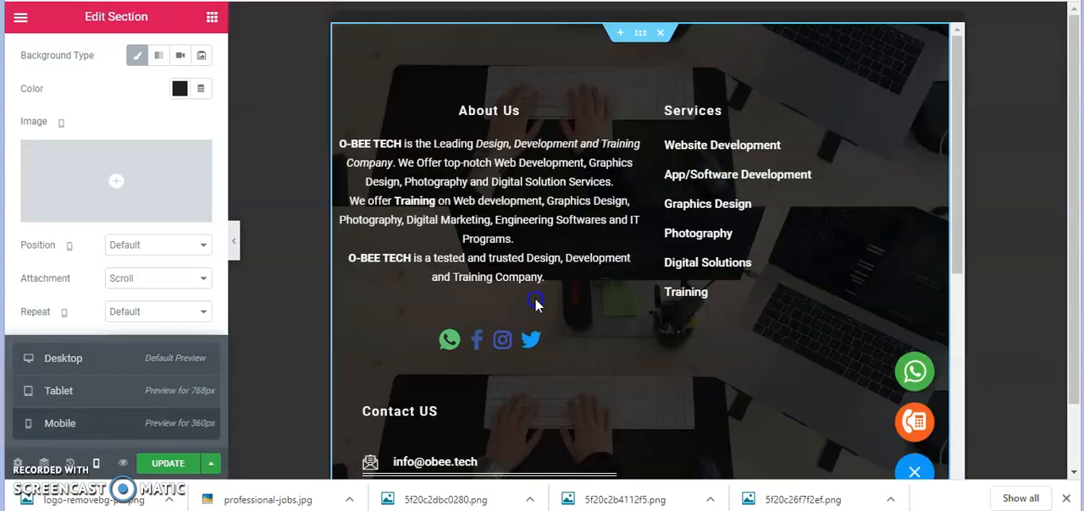
scroll(664, 280, "down", 3)
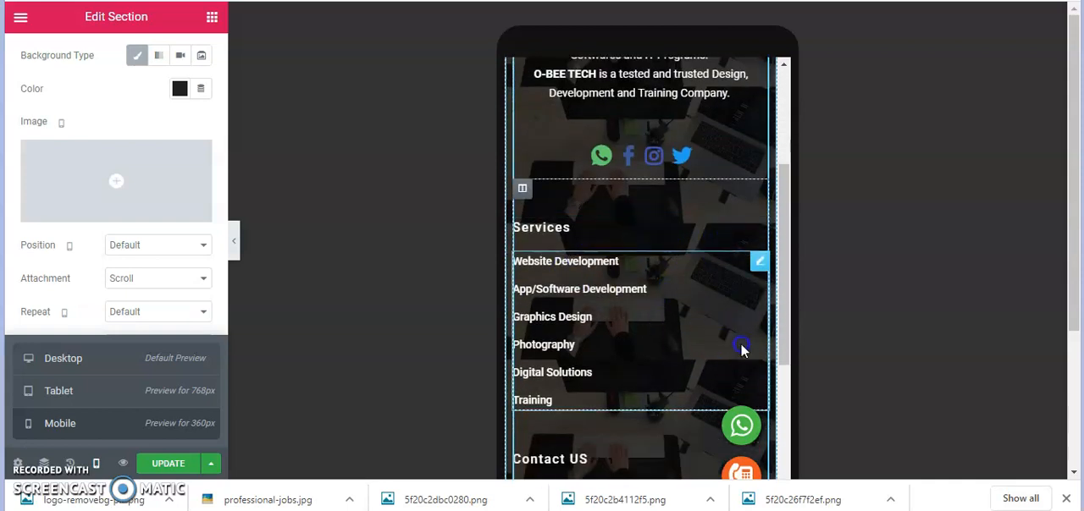
scroll(639, 370, "down", 3)
scroll(639, 371, "down", 1)
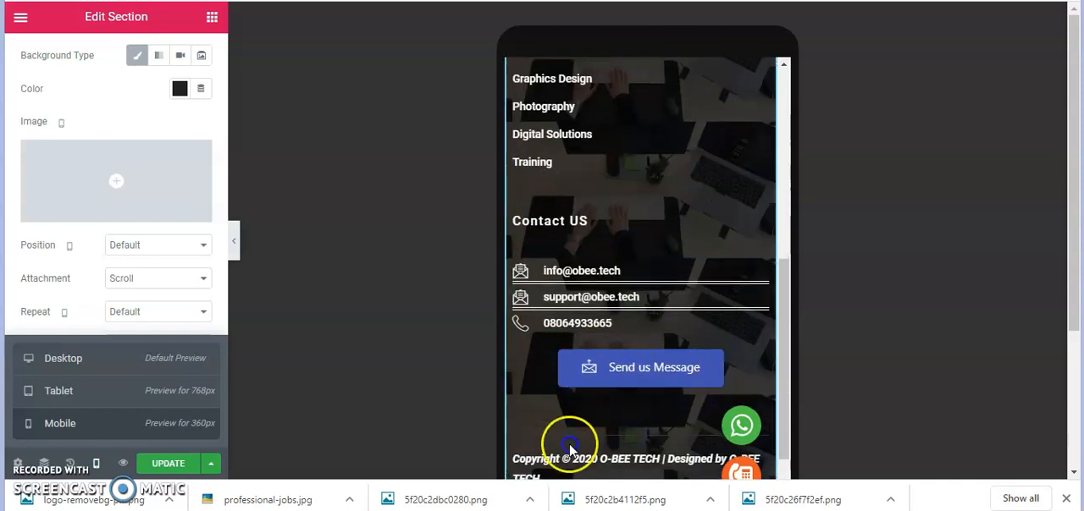
scroll(618, 447, "down", 1)
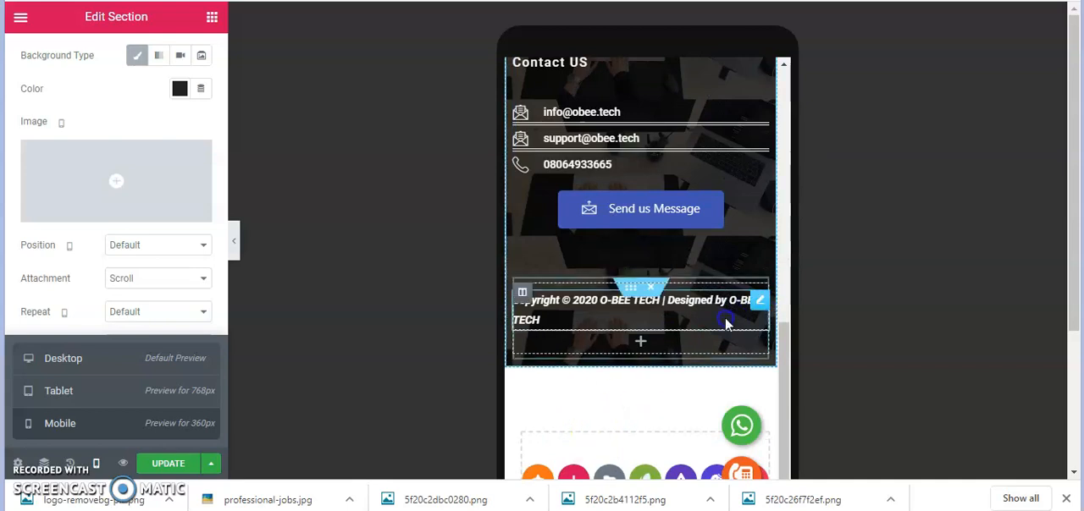
scroll(720, 327, "up", 4)
scroll(720, 327, "up", 1)
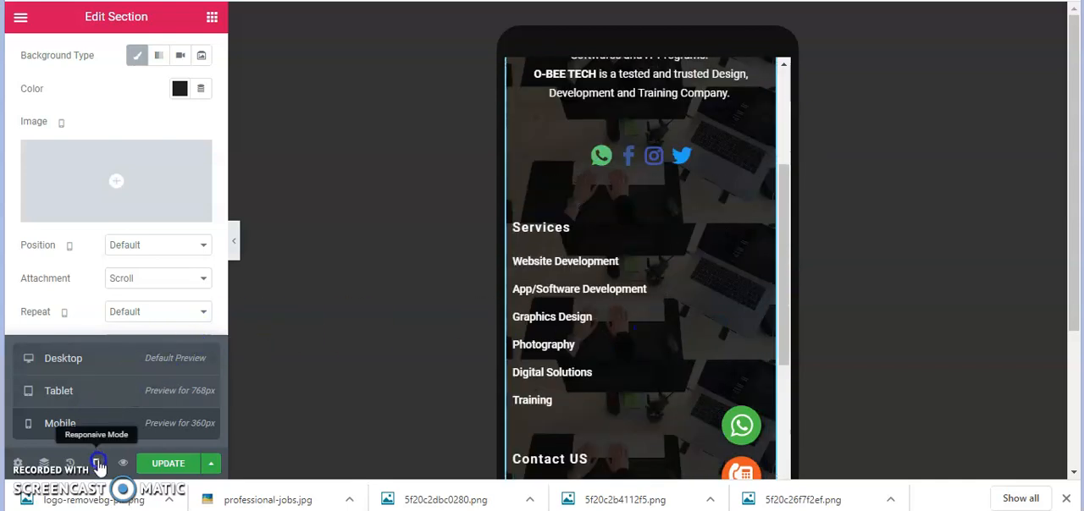
left_click(115, 366)
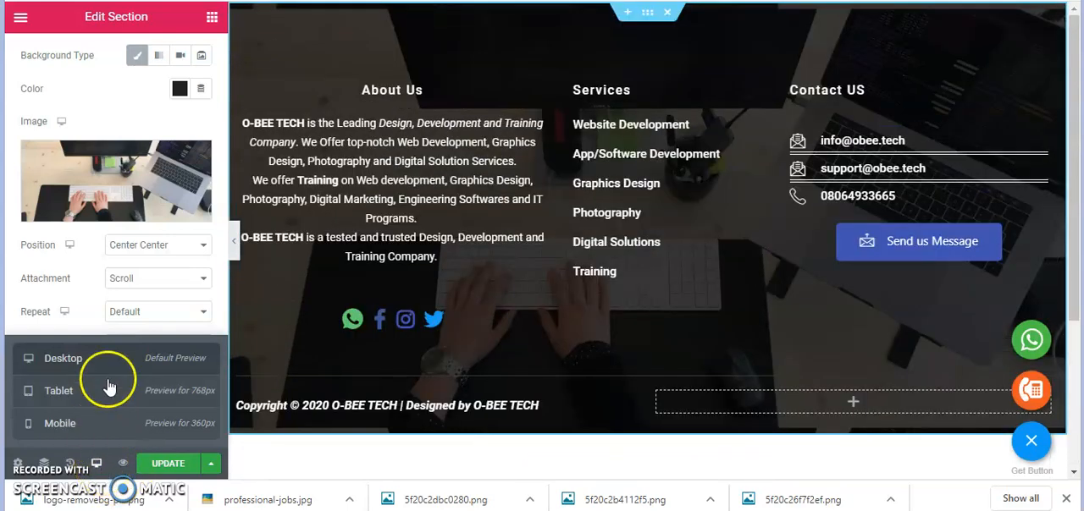
left_click(92, 242)
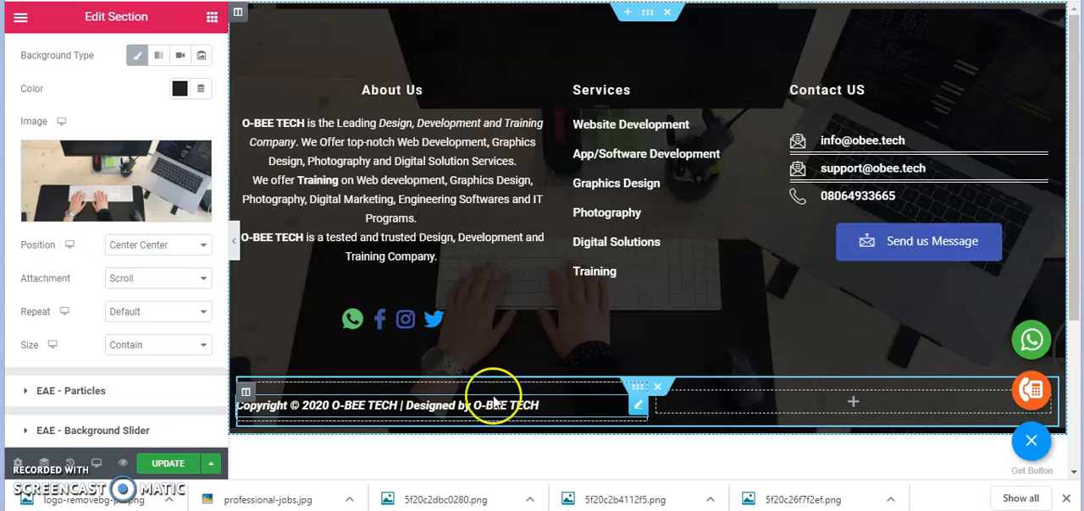
Collapse the footer section's Background settings and look through its other style setting groups
left_click(647, 17)
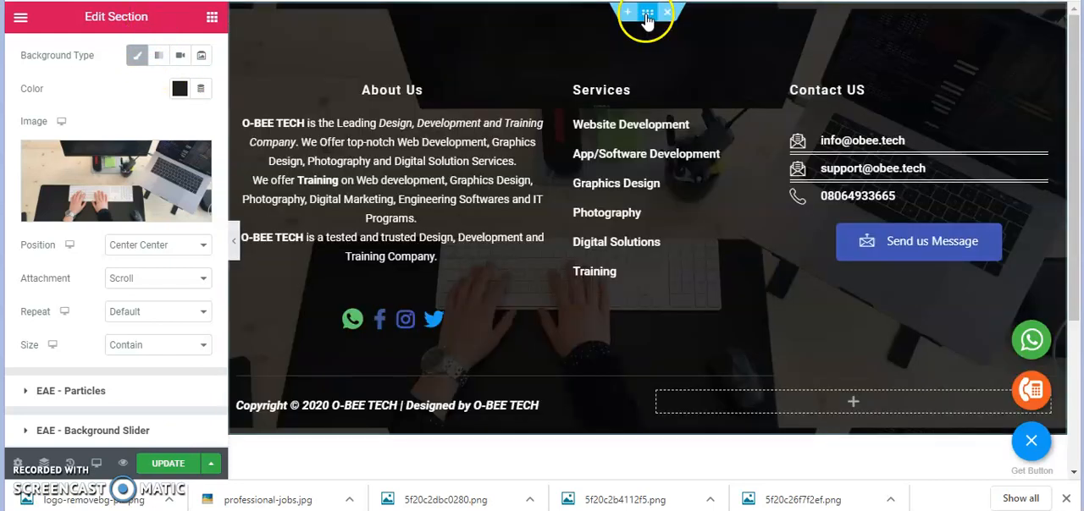
scroll(88, 64, "up", 3)
left_click(110, 150)
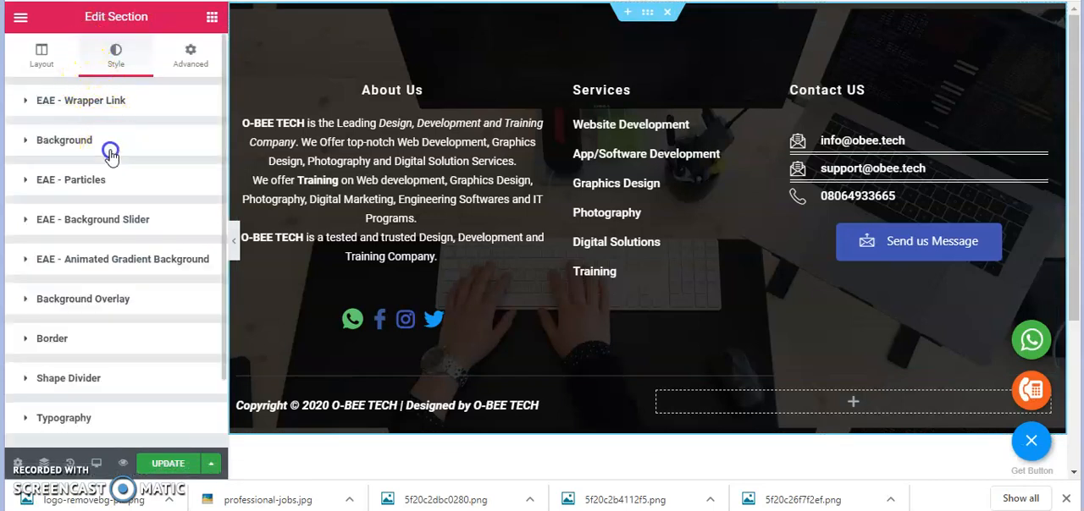
scroll(110, 153, "down", 2)
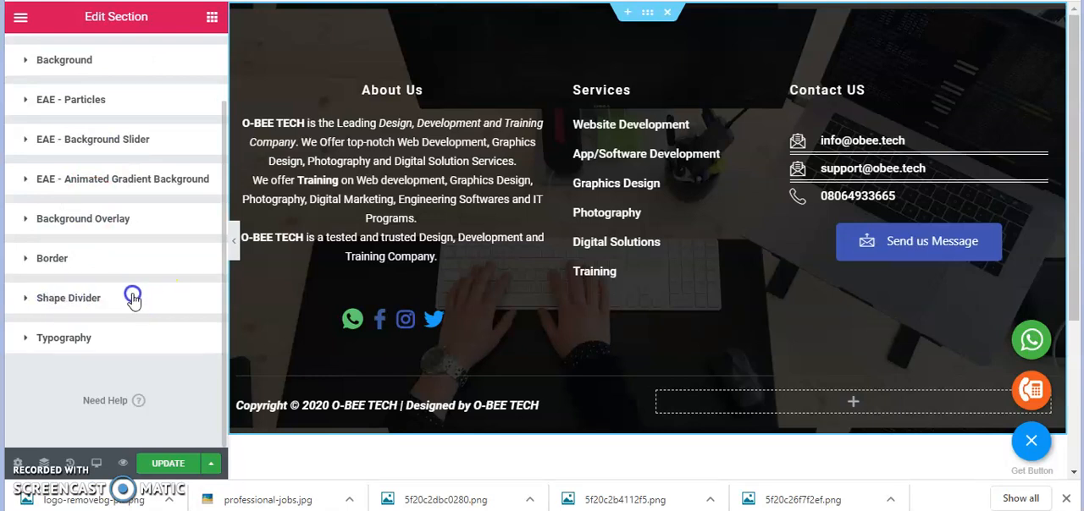
scroll(126, 293, "up", 2)
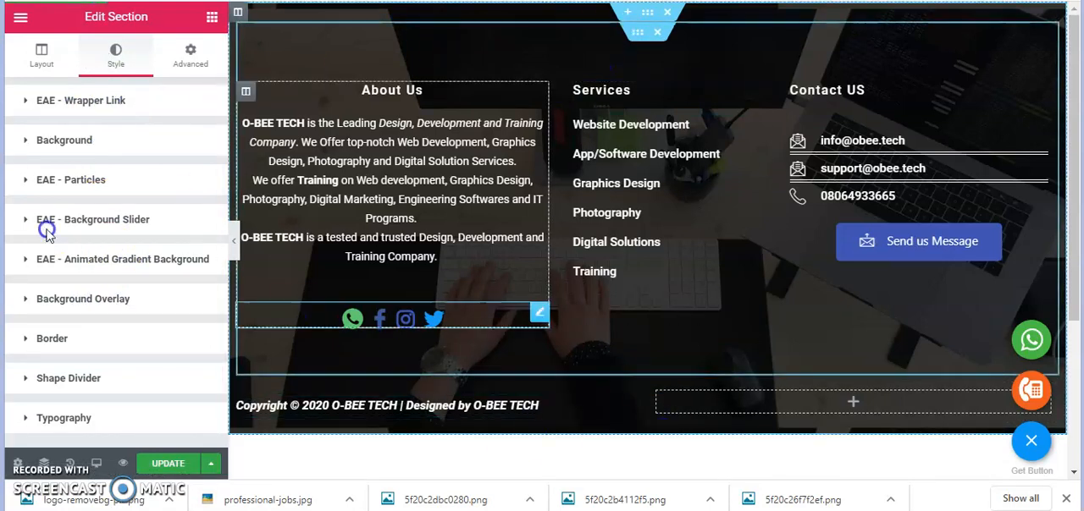
Enable the EAE particle background for the footer section and collapse the Particles settings
left_click(93, 180)
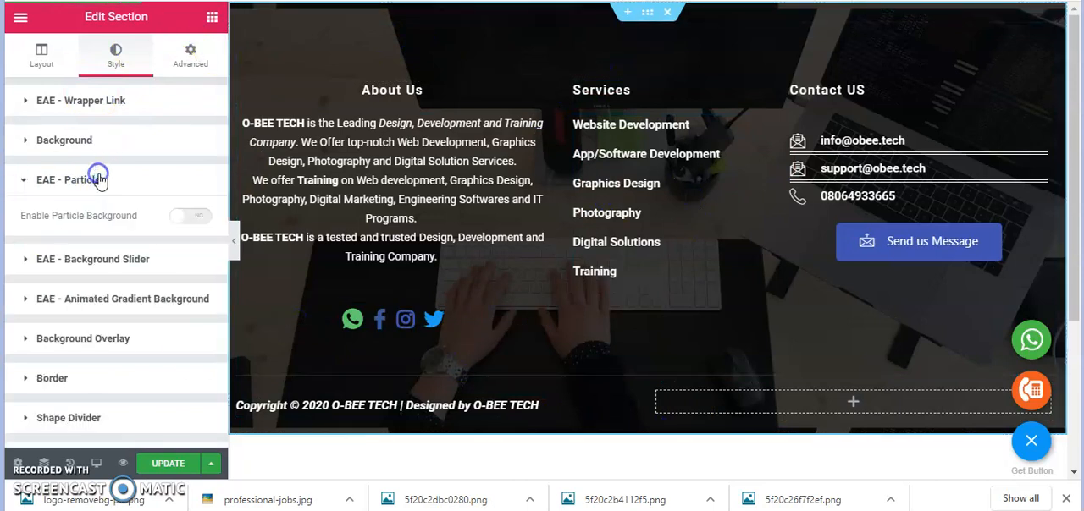
left_click(186, 219)
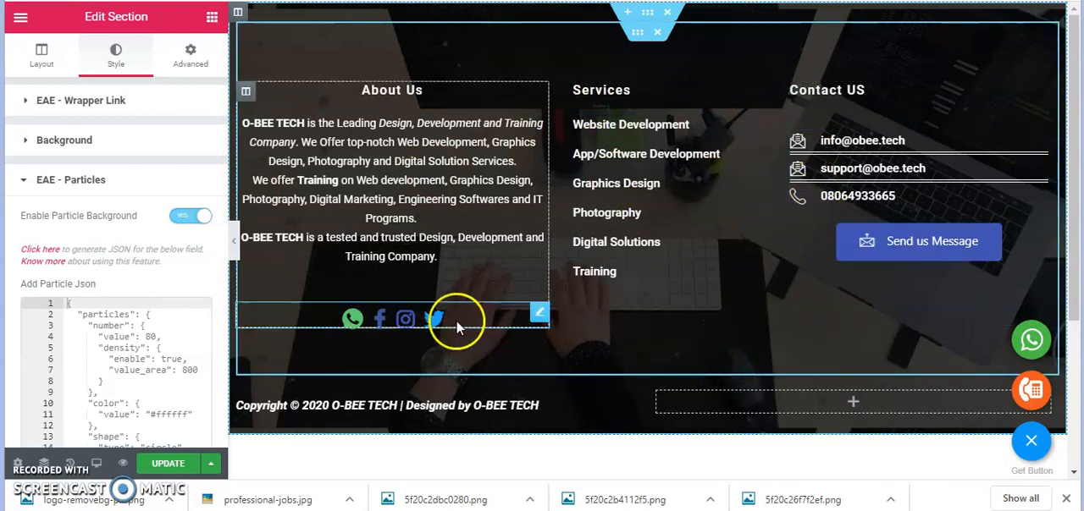
left_click(119, 185)
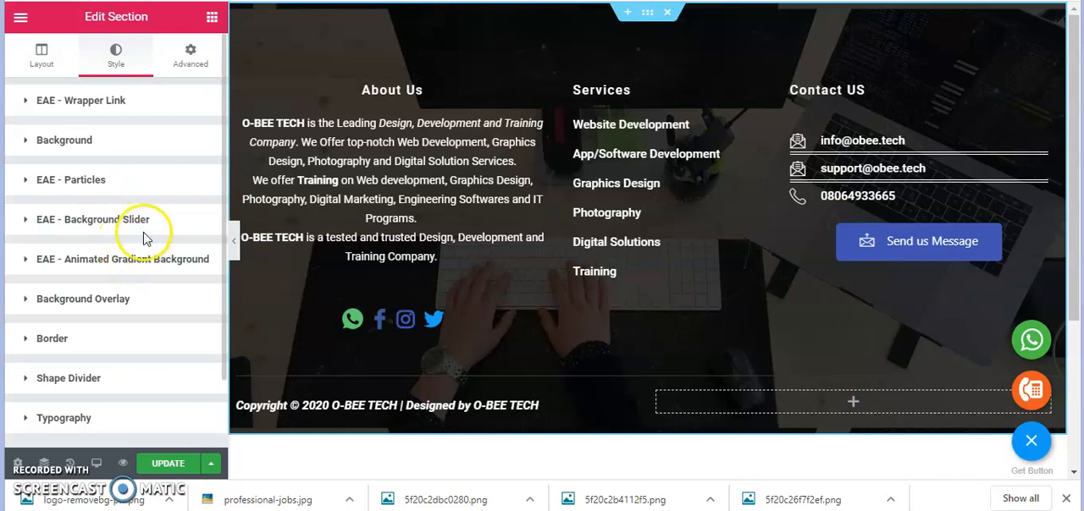
Start an image gallery for the footer section's EAE Background Slider and select tech-train.jpg from the media library
left_click(150, 222)
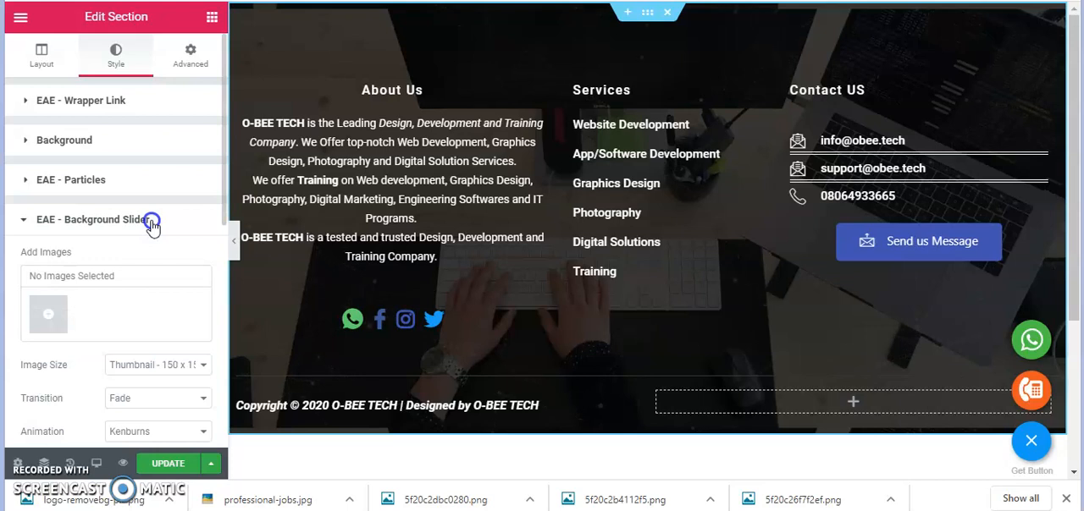
left_click(51, 311)
scroll(154, 260, "down", 2)
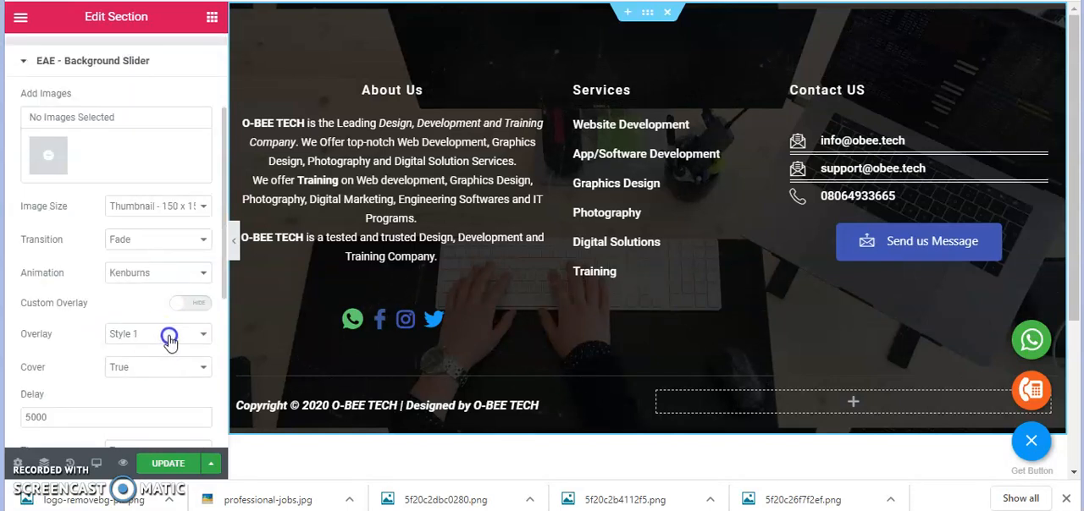
left_click(36, 165)
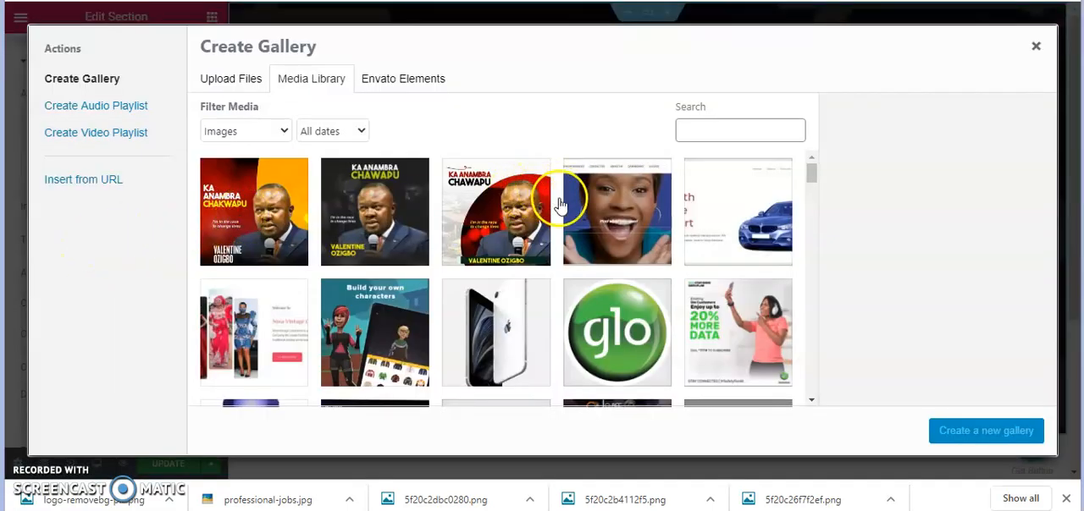
scroll(559, 222, "down", 3)
scroll(660, 229, "down", 5)
scroll(694, 246, "up", 2)
scroll(727, 237, "up", 2)
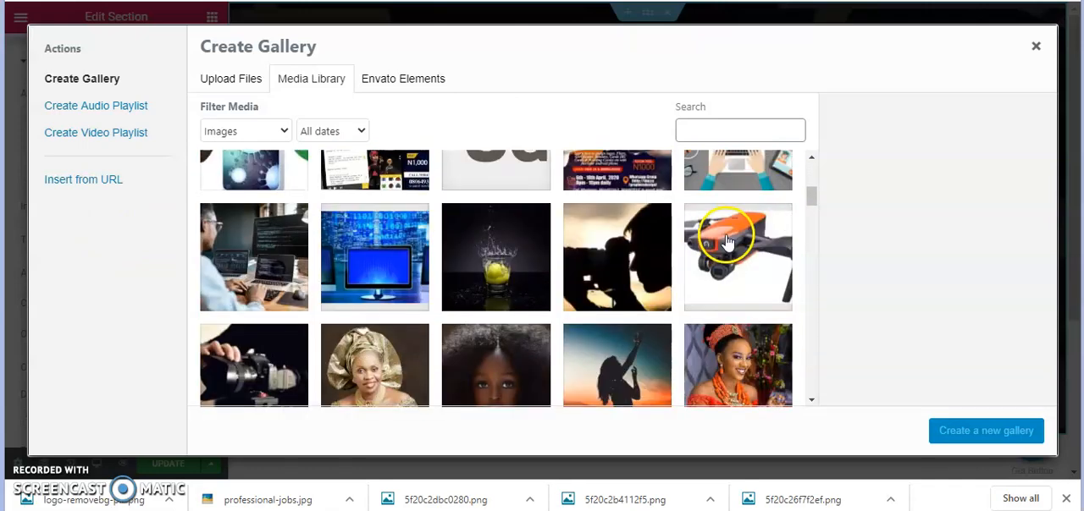
left_click(719, 216)
Add the man-at-computer illustration, motion-1.gif, Motion.gif, graphics.png and the web-page-building illustration with a ladder to the gallery selection
scroll(646, 271, "down", 10)
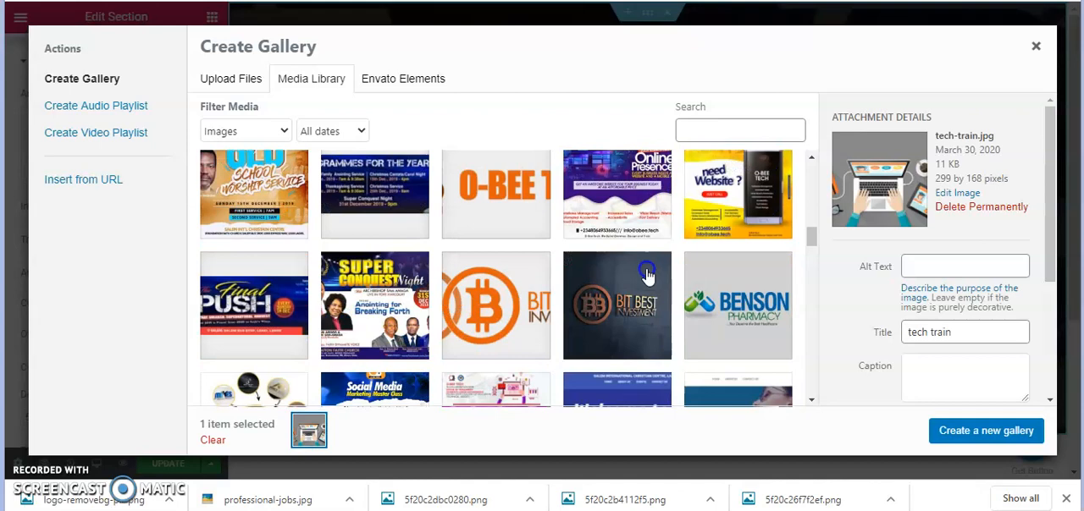
scroll(647, 273, "down", 3)
scroll(646, 271, "down", 5)
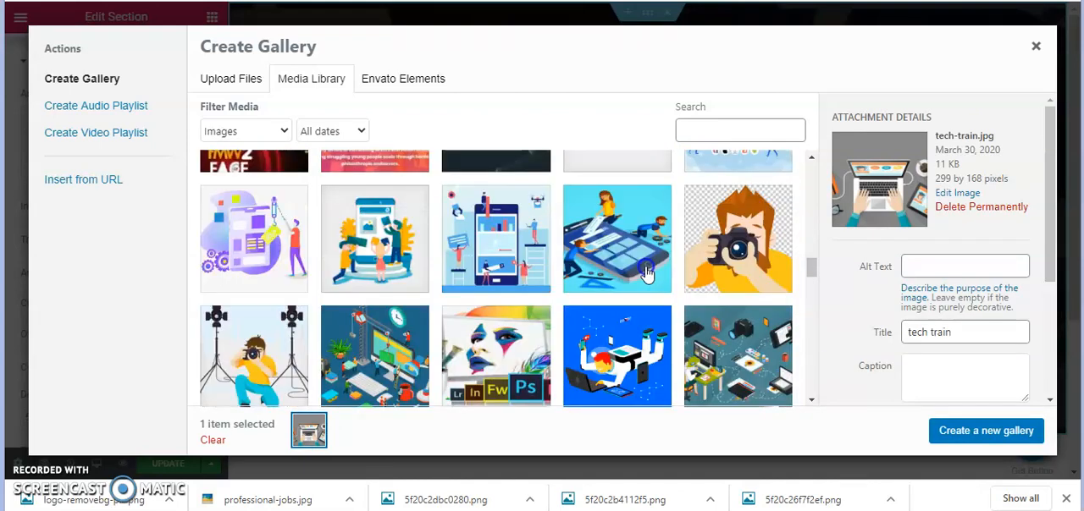
scroll(632, 302, "up", 1)
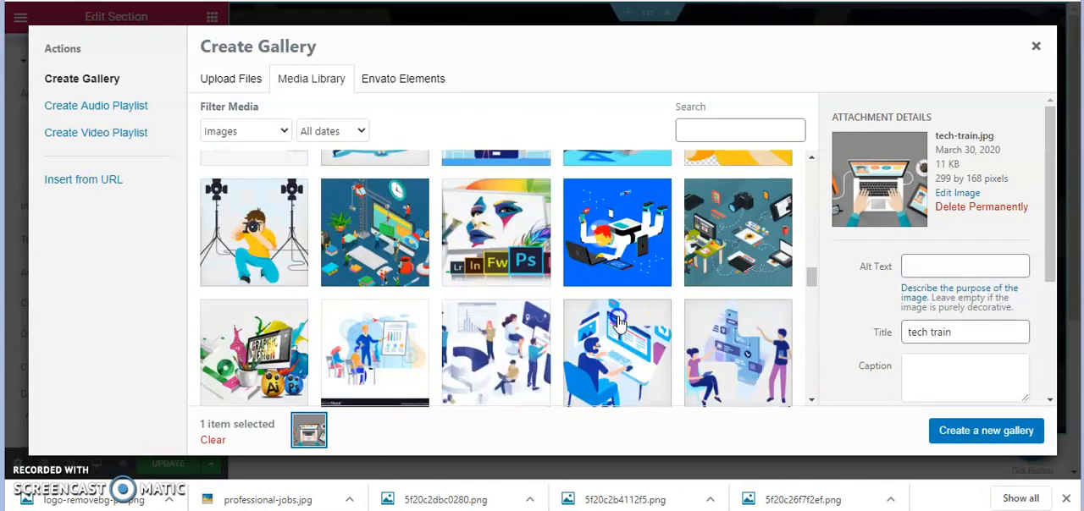
left_click(619, 320)
left_click(739, 283)
left_click(639, 280)
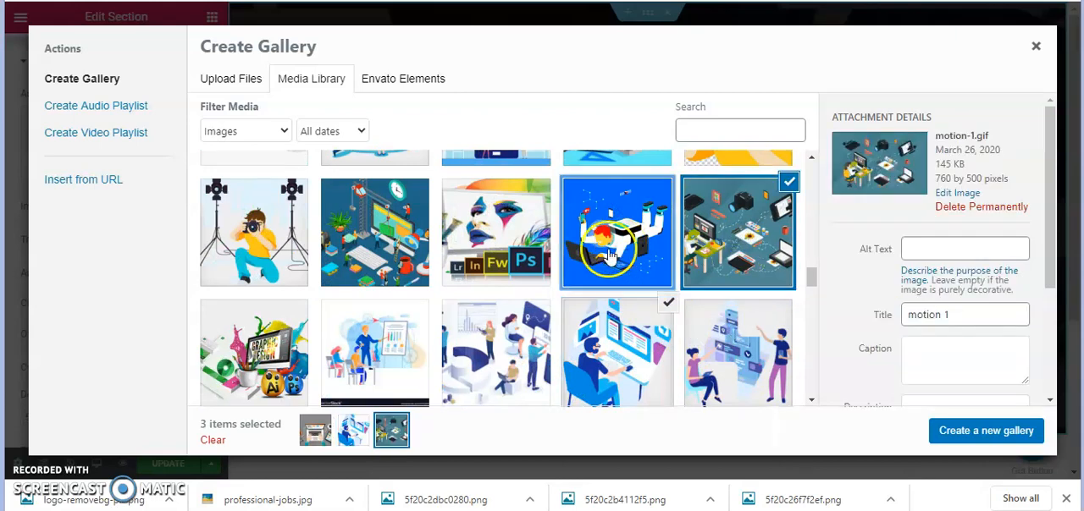
left_click(284, 343)
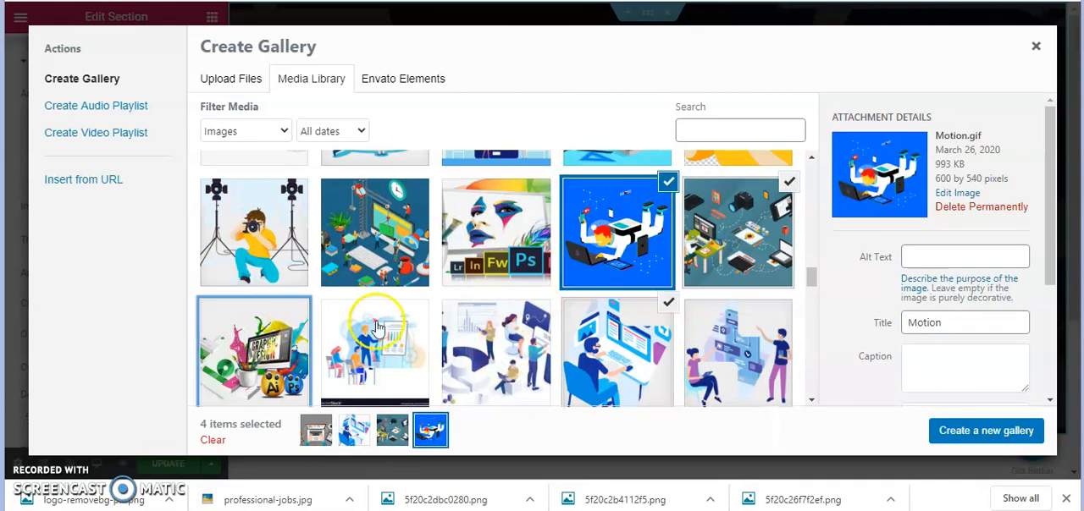
scroll(464, 330, "down", 2)
left_click(489, 329)
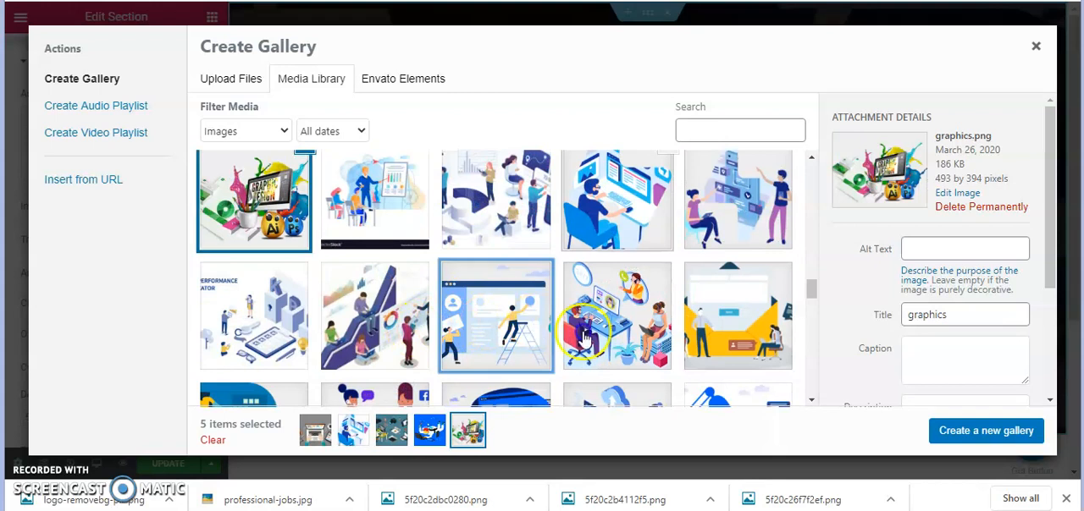
Create a gallery from the six selected images, insert it into the background slider and view the slider's image size options
left_click(948, 433)
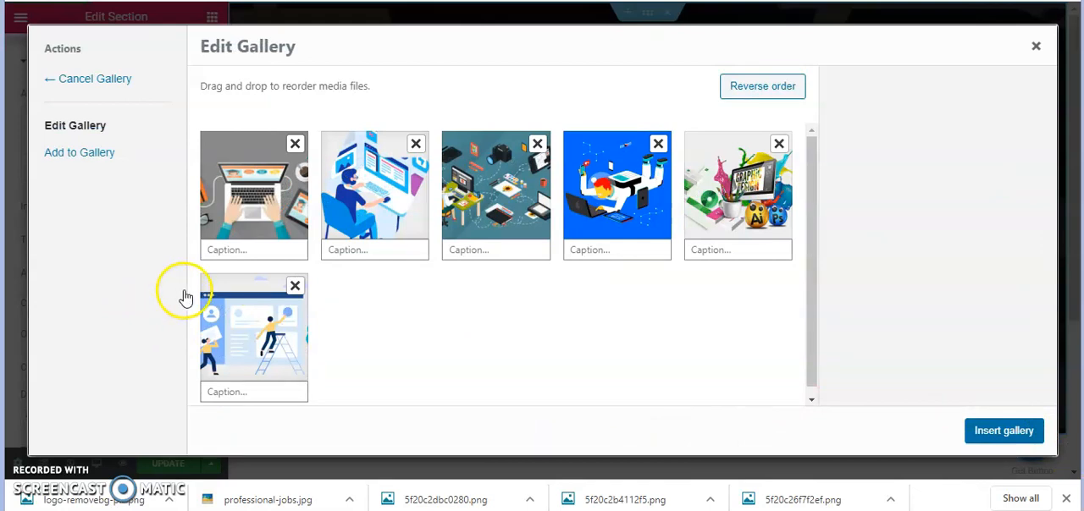
left_click(1004, 430)
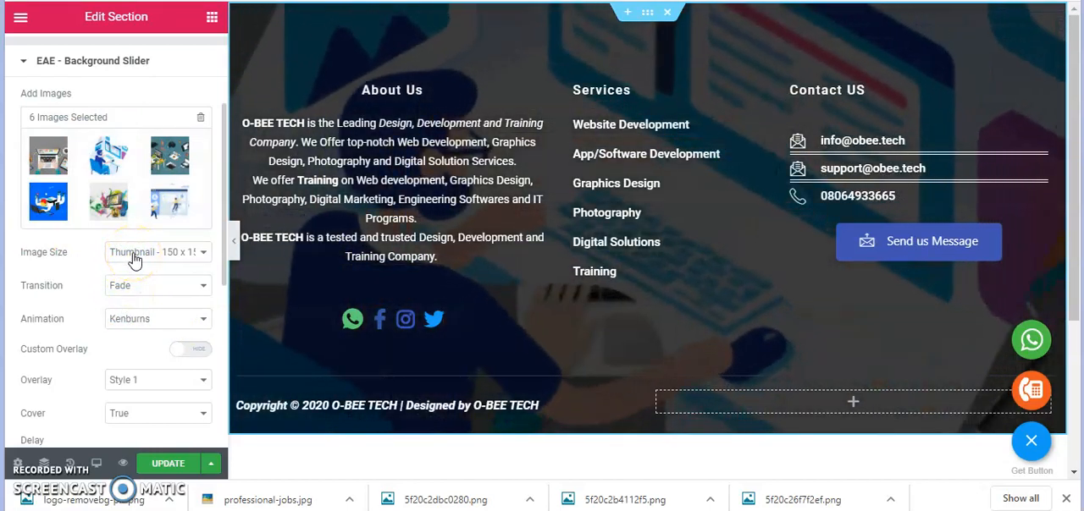
left_click(146, 260)
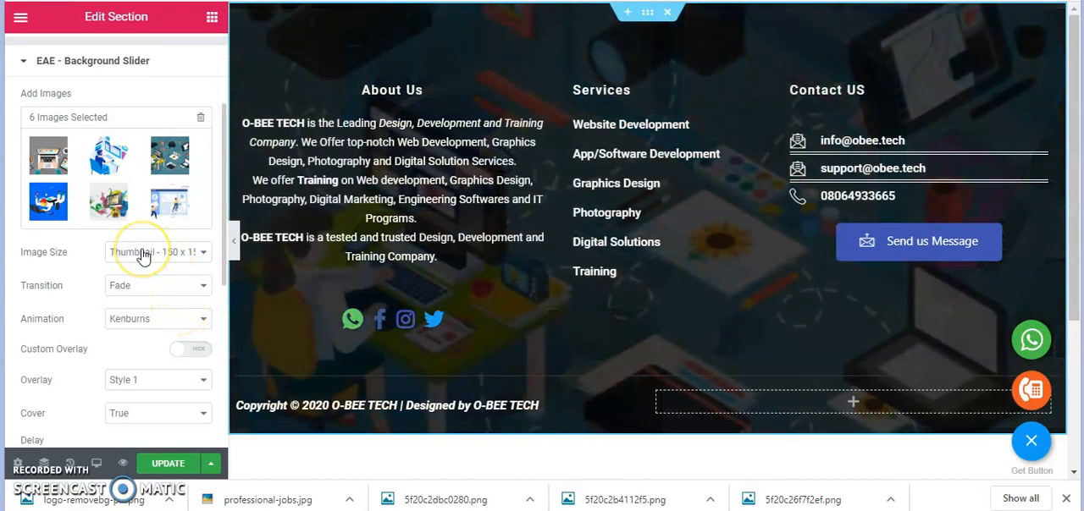
Examine the background slider's image size, transition, animation, overlay, cover and delay settings without changing them
left_click(143, 257)
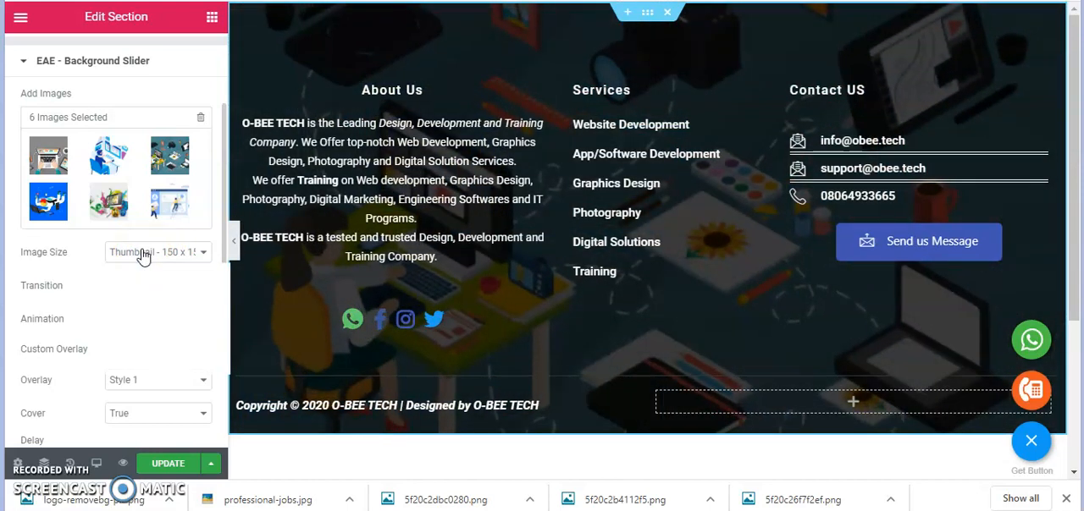
left_click(143, 255)
left_click(143, 255)
left_click(189, 259)
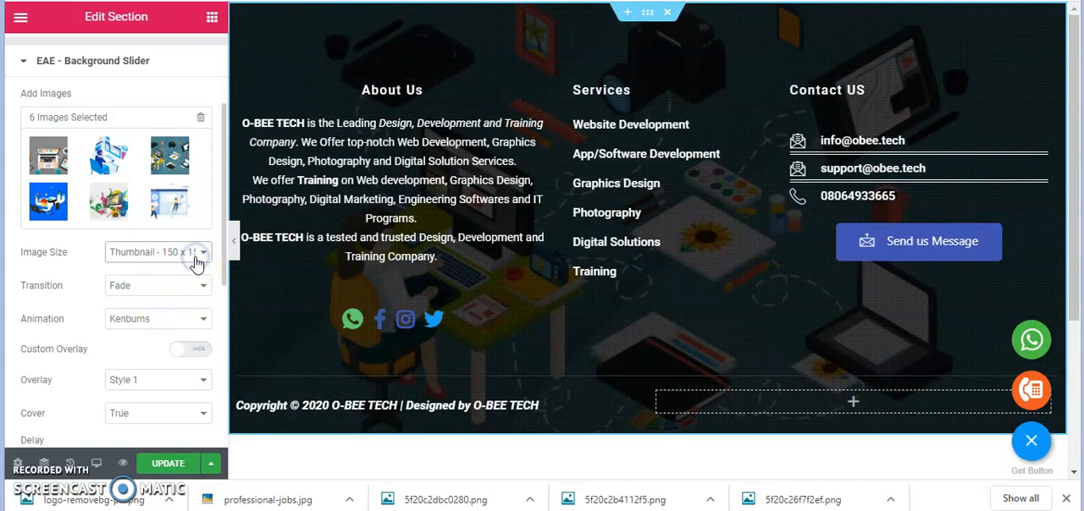
left_click(161, 298)
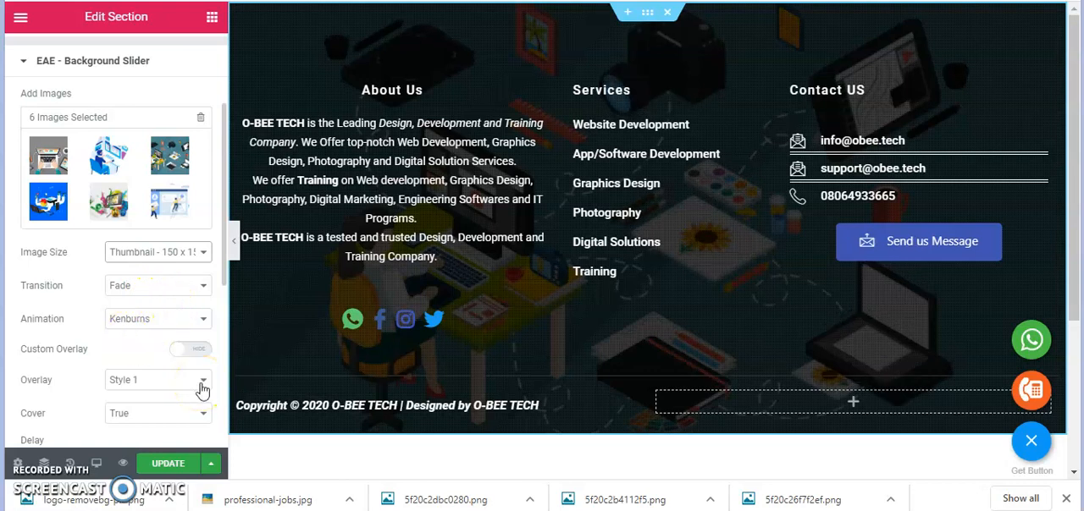
left_click(131, 420)
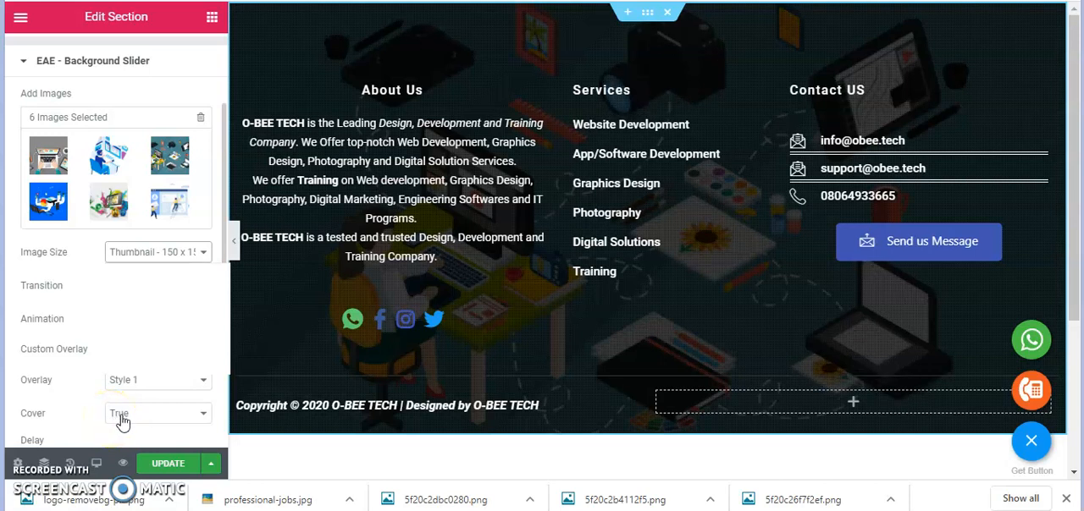
left_click(116, 428)
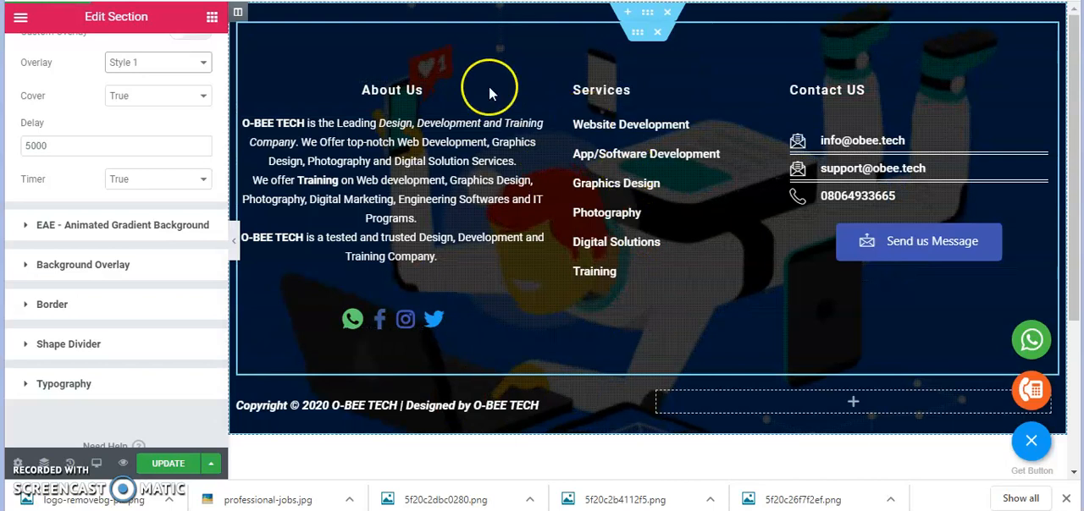
left_click(65, 145)
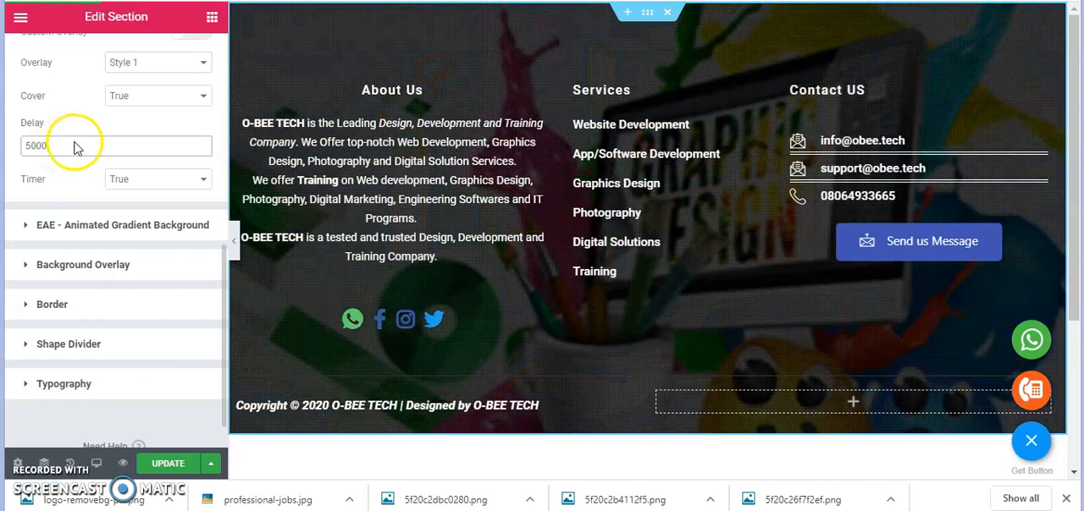
scroll(75, 145, "up", 1)
scroll(81, 147, "up", 1)
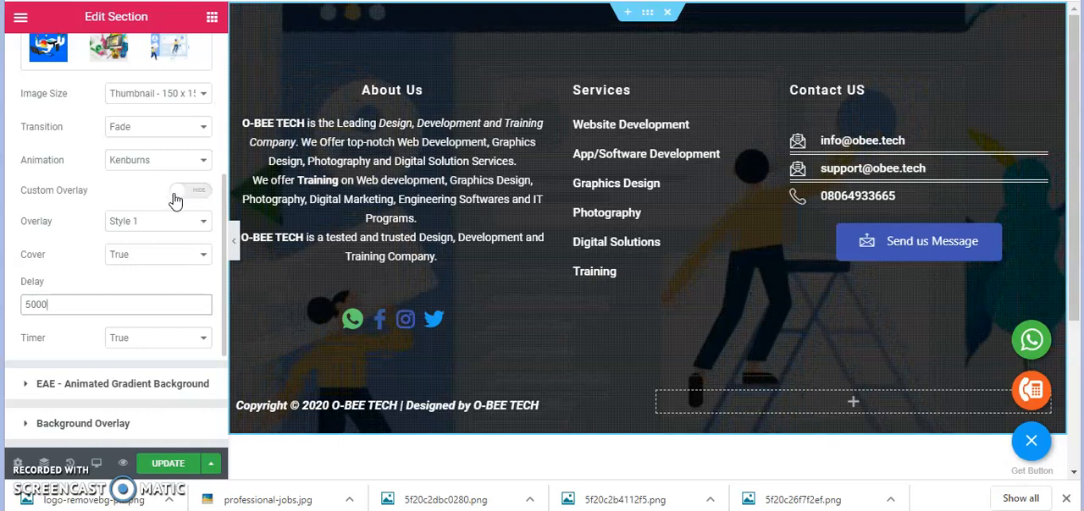
scroll(179, 198, "up", 2)
left_click(170, 176)
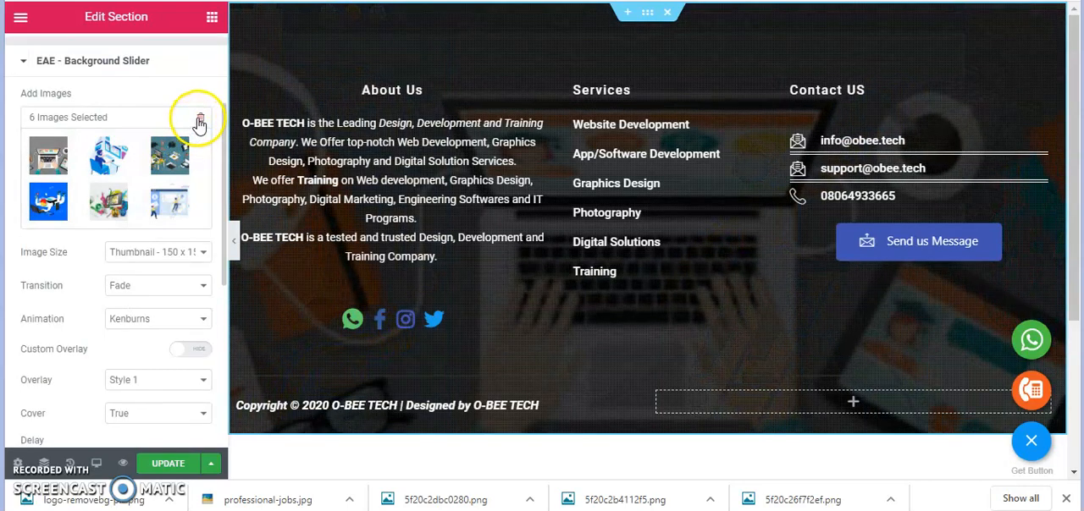
Reset the background slider's gallery, deleting all of its selected images
left_click(200, 119)
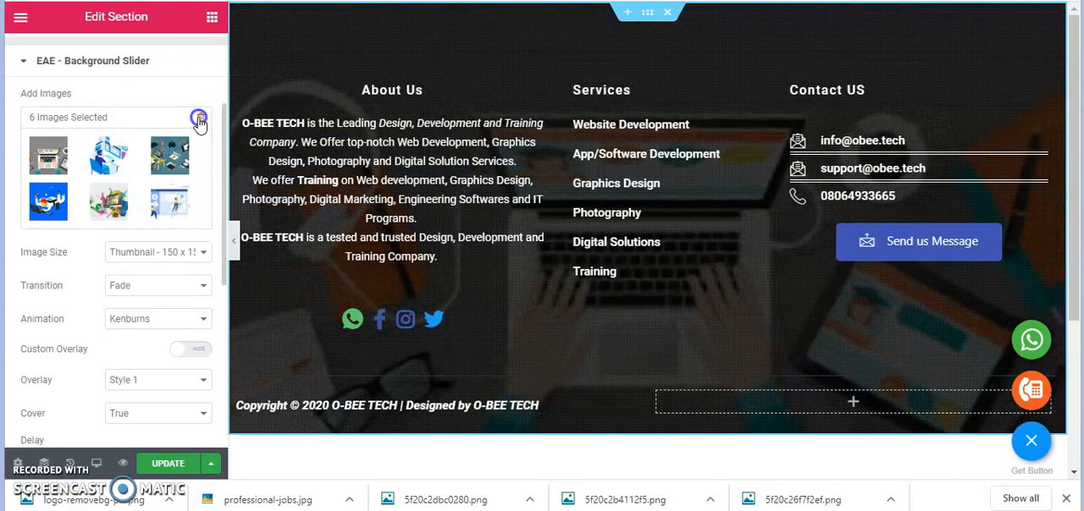
left_click(200, 120)
left_click(626, 285)
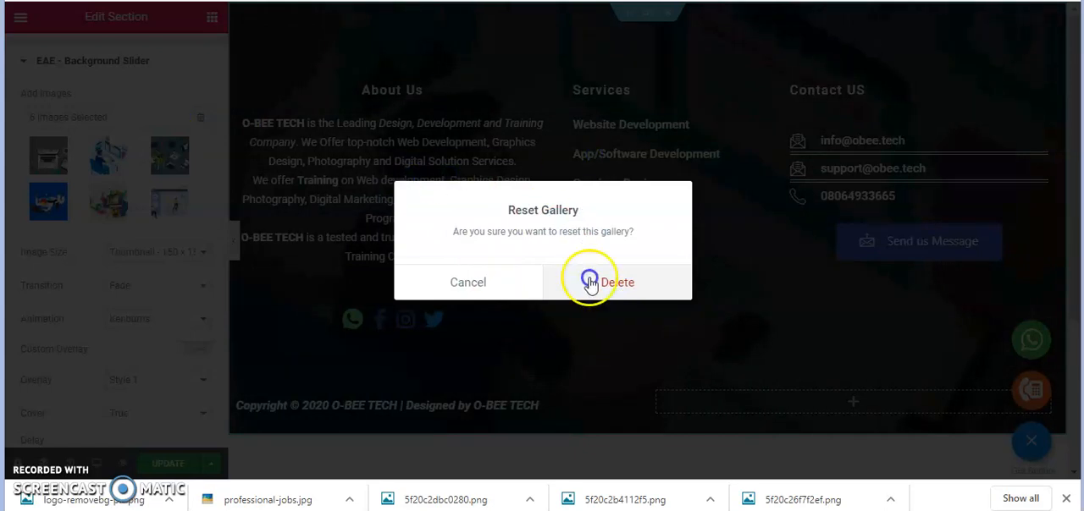
left_click(187, 126)
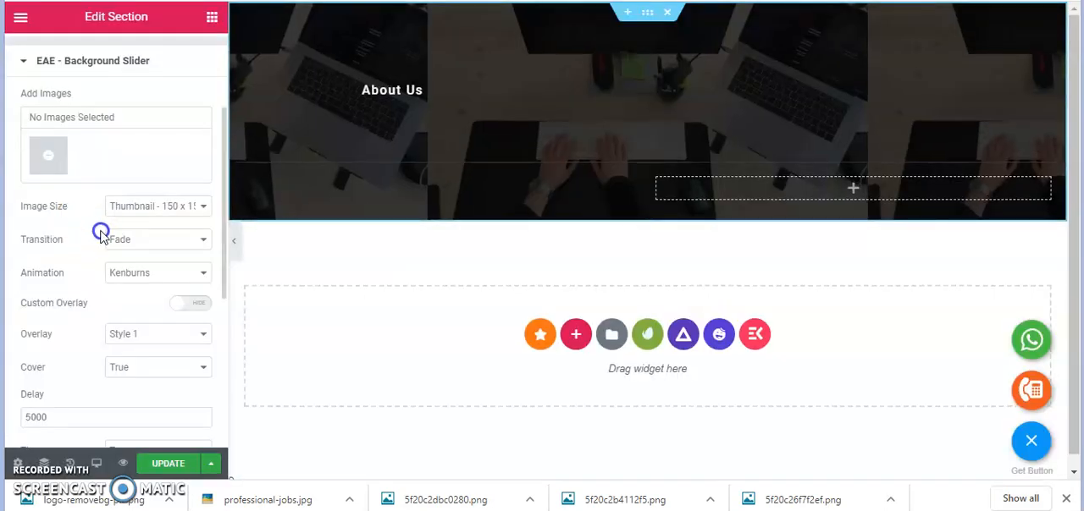
Open the footer section's shape divider settings and set the top divider type to Drops
scroll(100, 243, "down", 1)
scroll(100, 243, "down", 1)
scroll(104, 309, "down", 2)
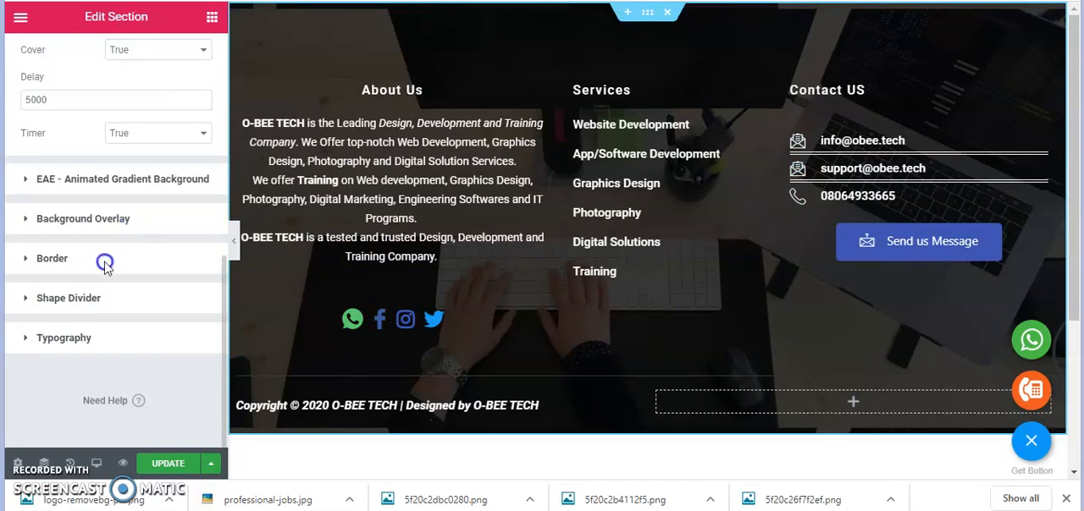
left_click(69, 298)
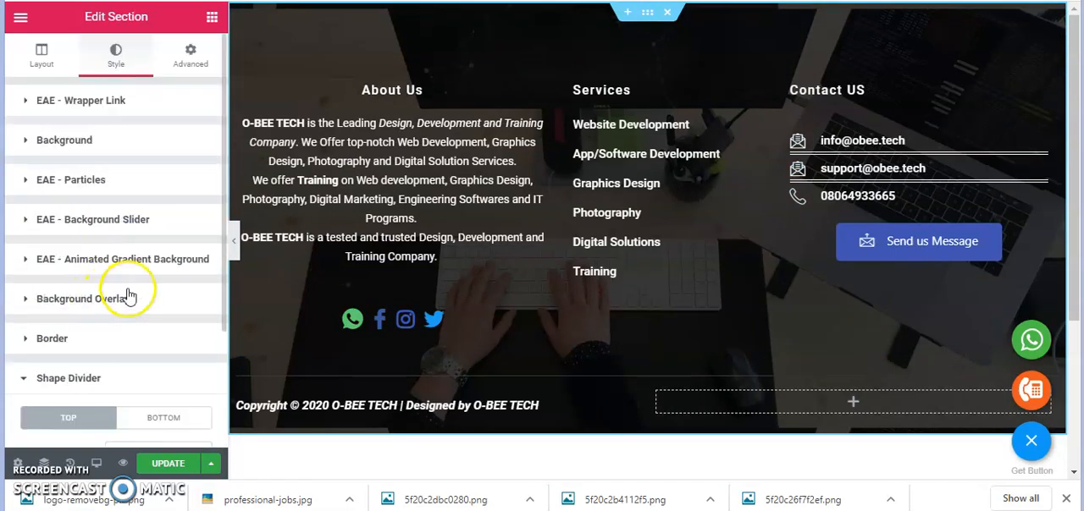
scroll(119, 343, "down", 2)
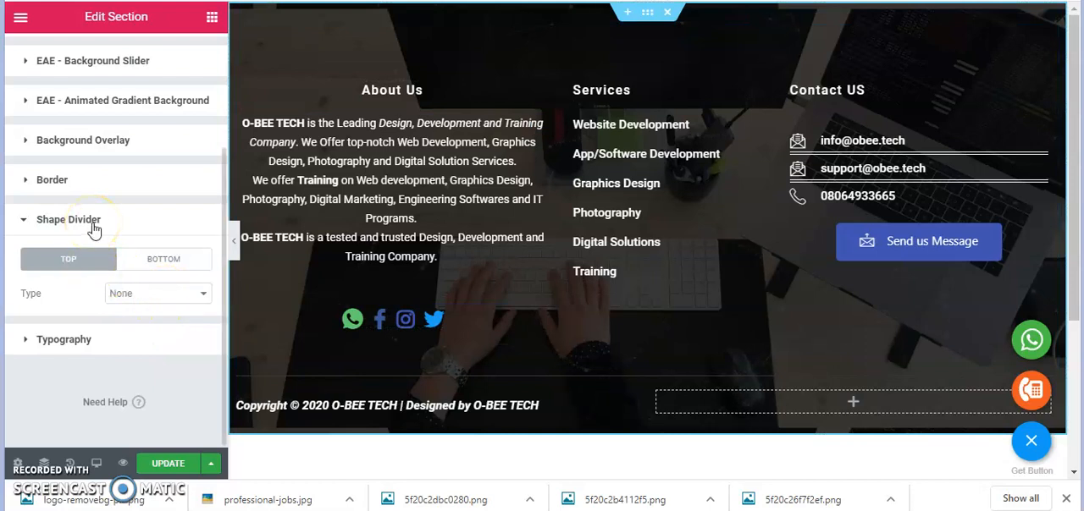
left_click(133, 296)
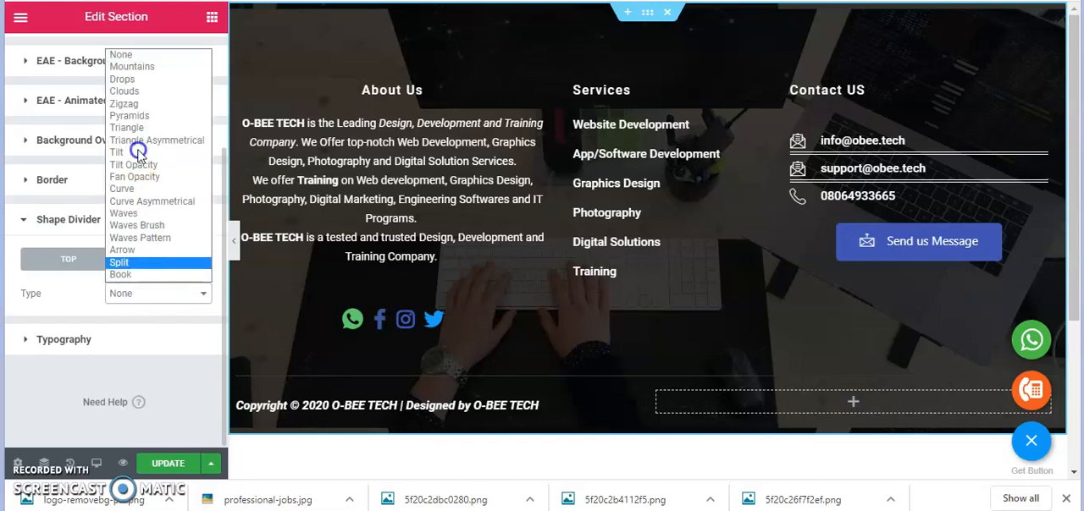
left_click(125, 80)
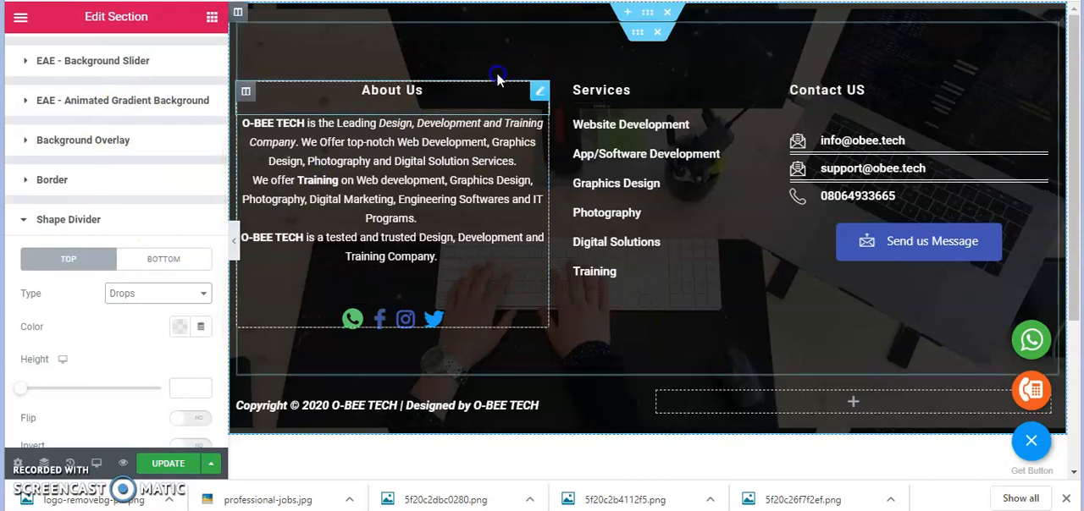
left_click(725, 78)
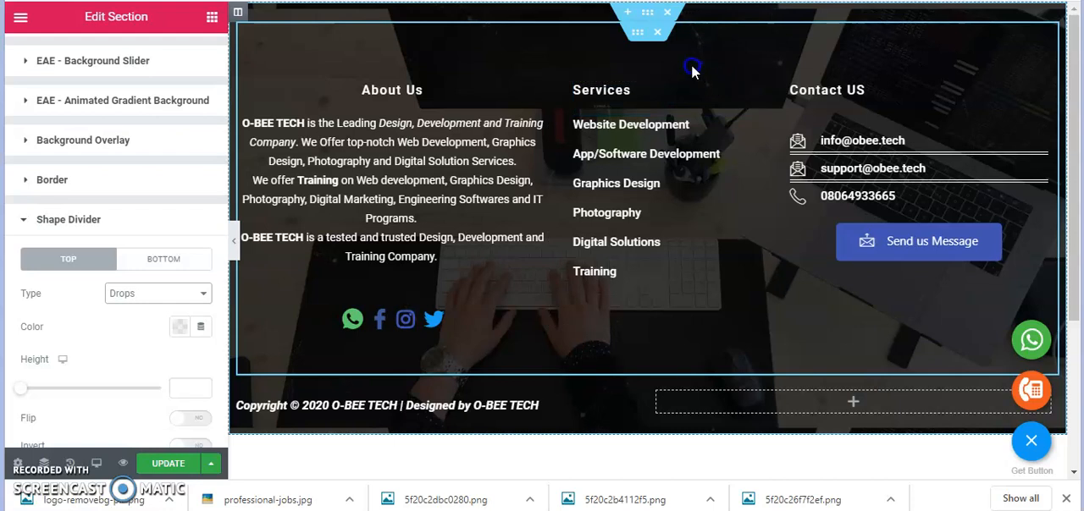
left_click(105, 389)
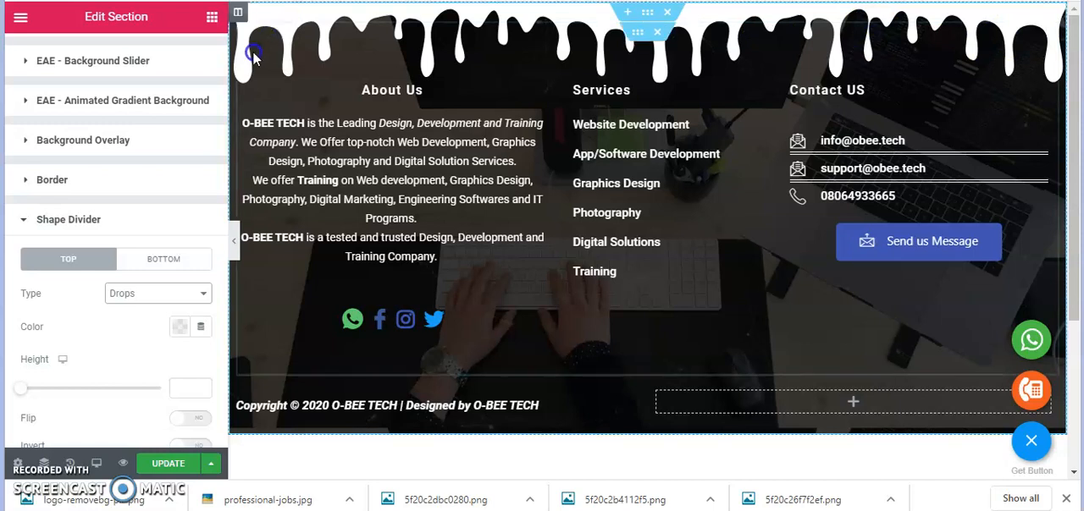
Try the Book shape for the footer's top divider and switch it to Zigzag
left_click(127, 293)
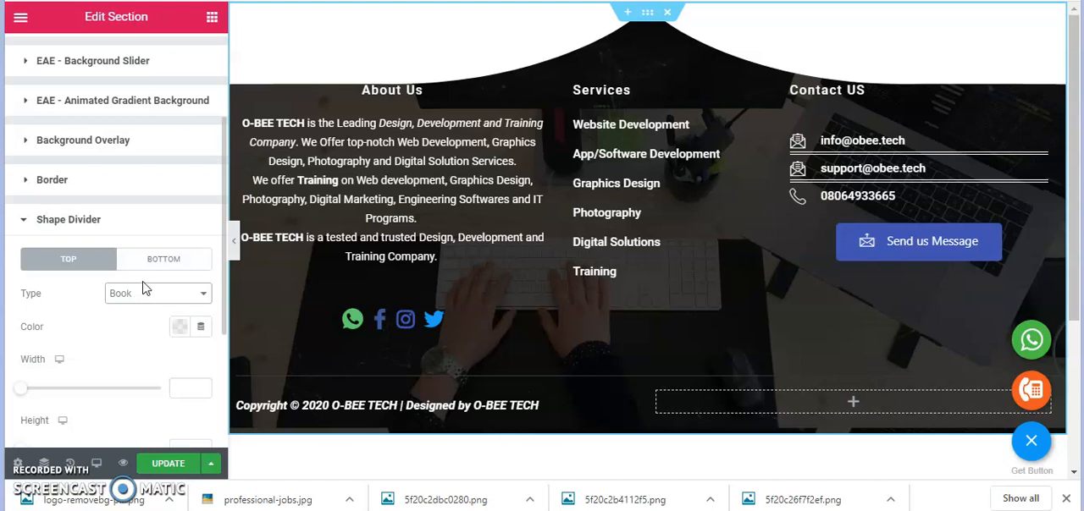
left_click(144, 292)
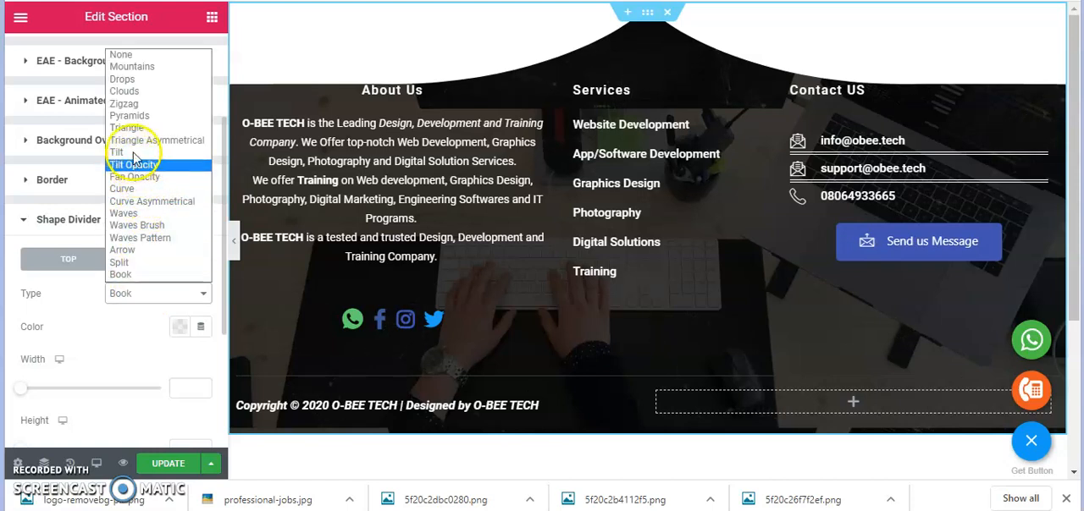
left_click(136, 105)
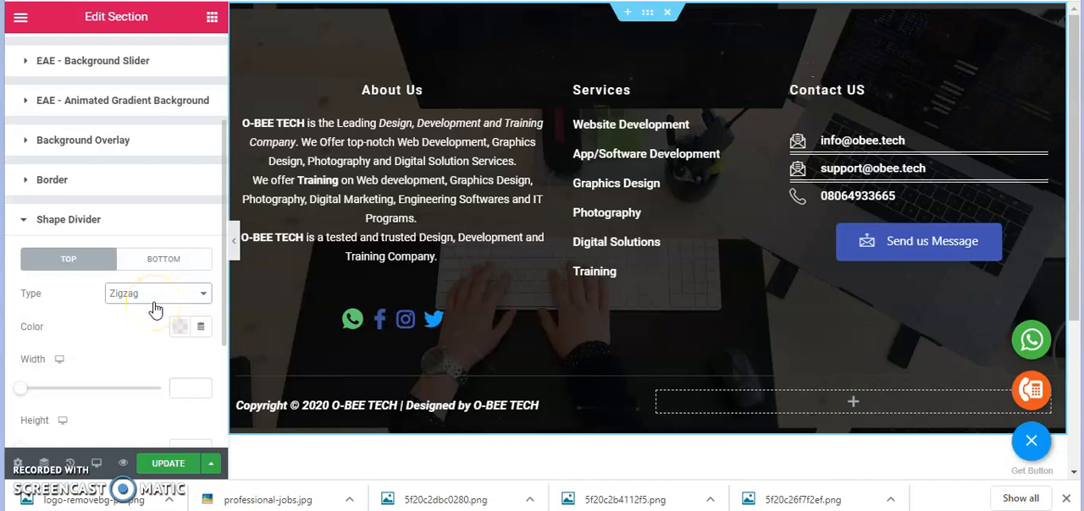
Set the footer section's top shape divider type to Clouds
scroll(150, 313, "down", 2)
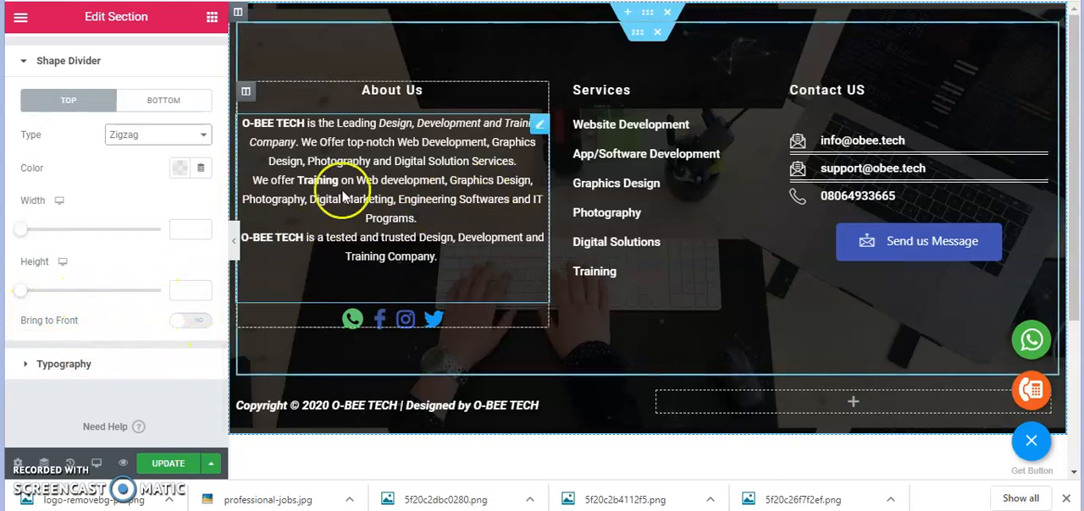
left_click(144, 141)
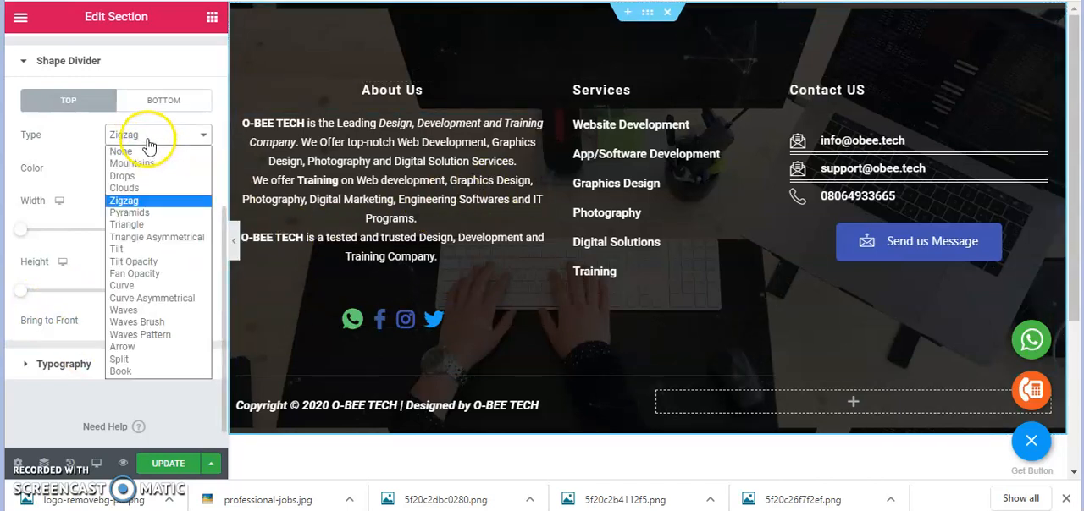
left_click(123, 188)
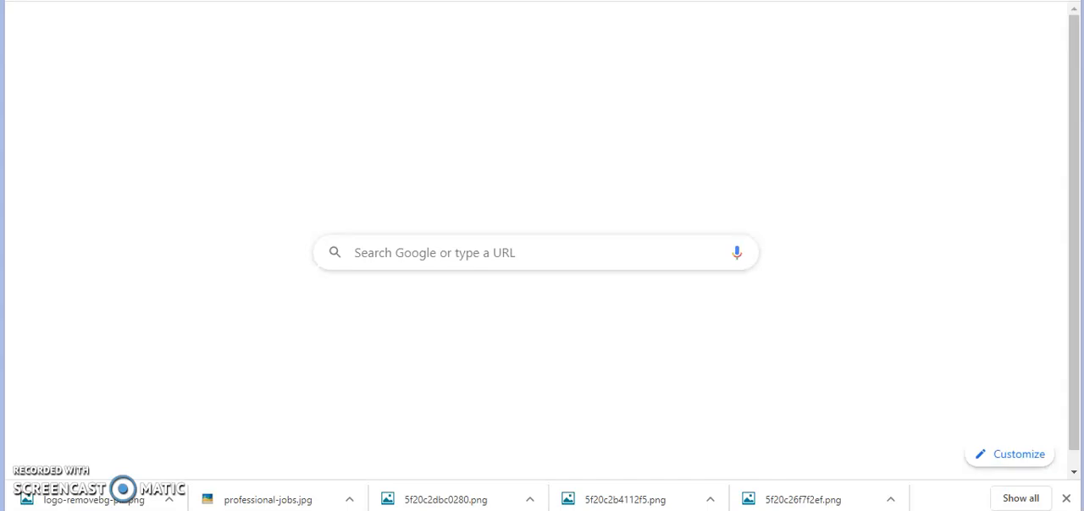
Open the live website obee.tech in the new browser tab
key("ctrl+l")
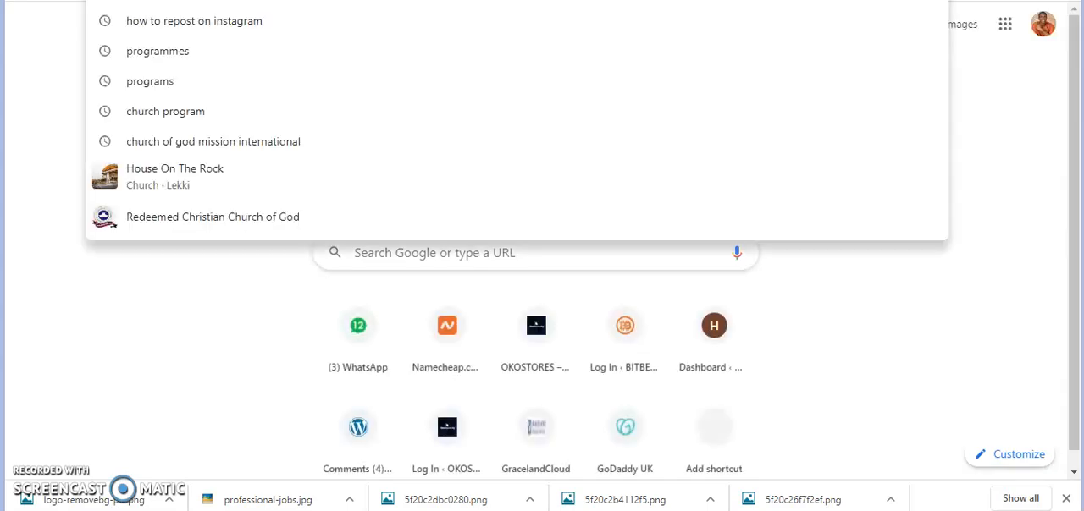
type("obee")
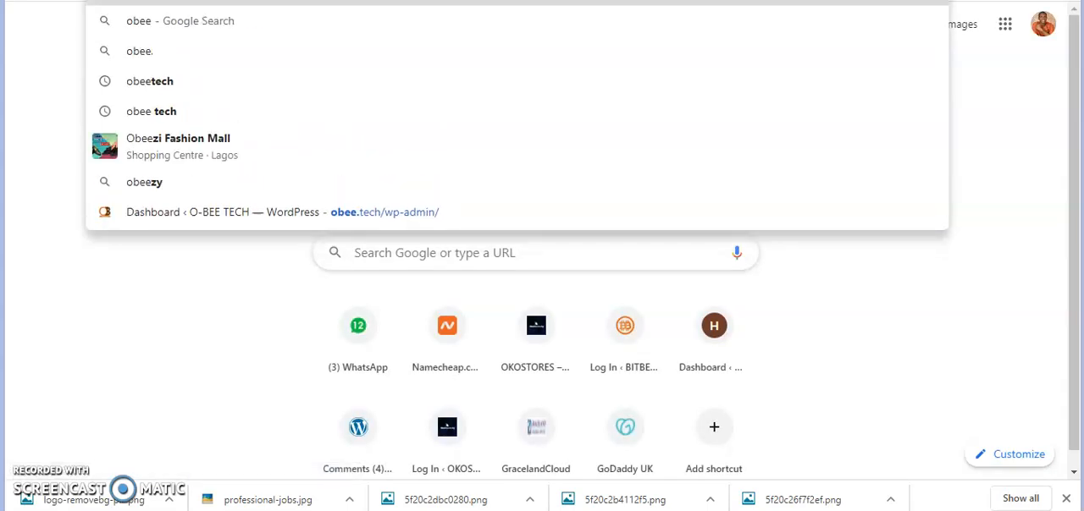
type(".tech")
key("Return")
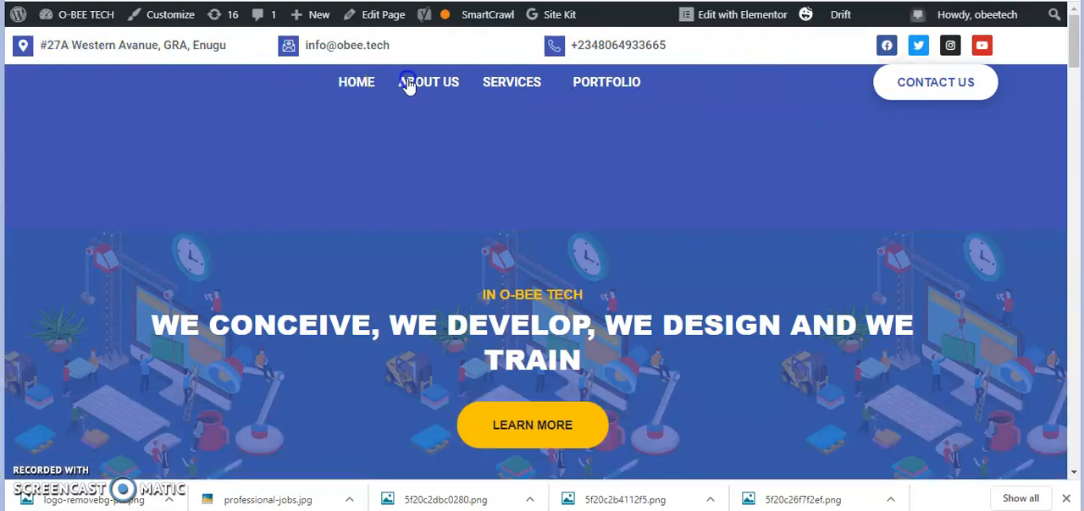
Examine the live homepage down to the Let's Work Together section and its top and bottom shape dividers
mouse_move(17, 38)
scroll(638, 133, "down", 8)
scroll(690, 165, "down", 10)
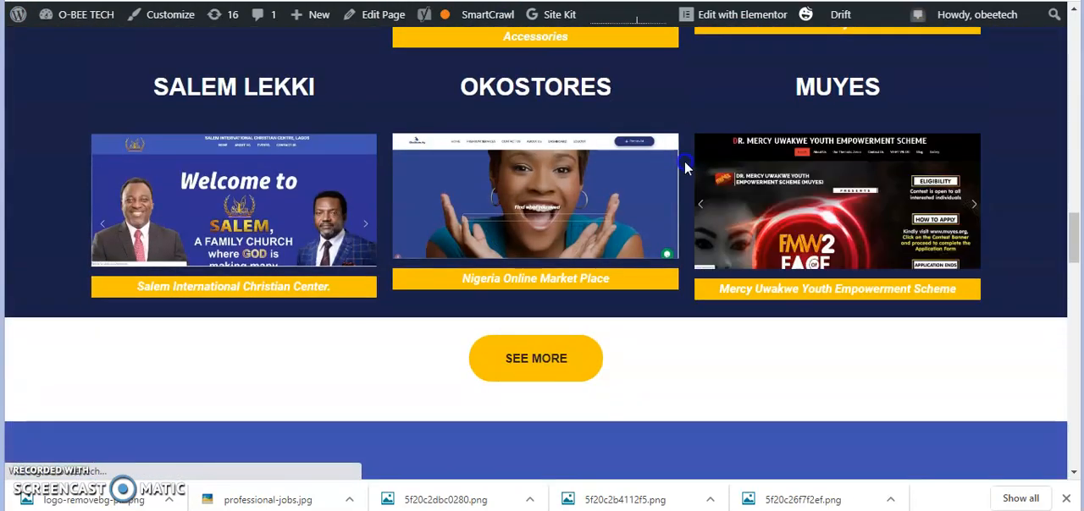
scroll(684, 167, "down", 10)
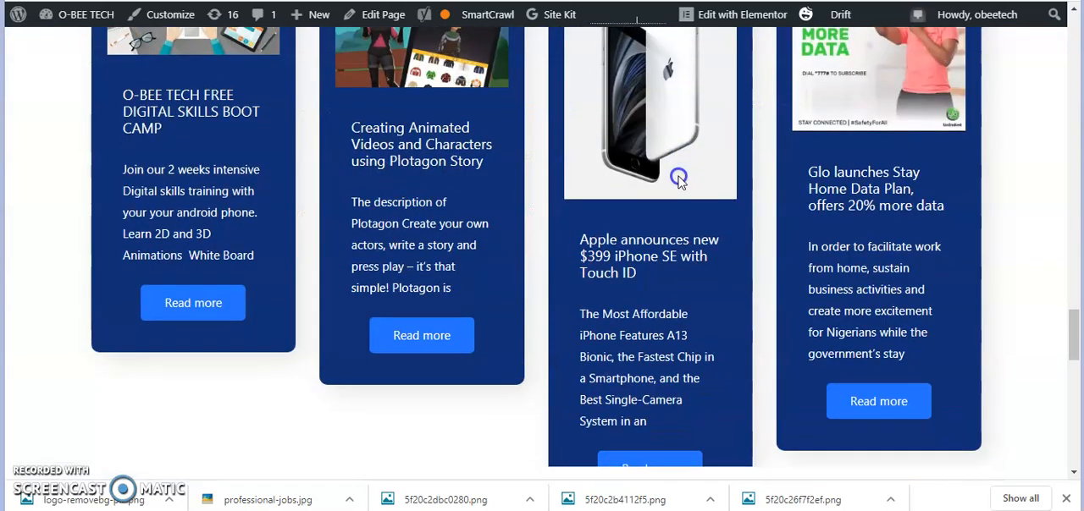
scroll(678, 178, "down", 10)
scroll(679, 177, "up", 6)
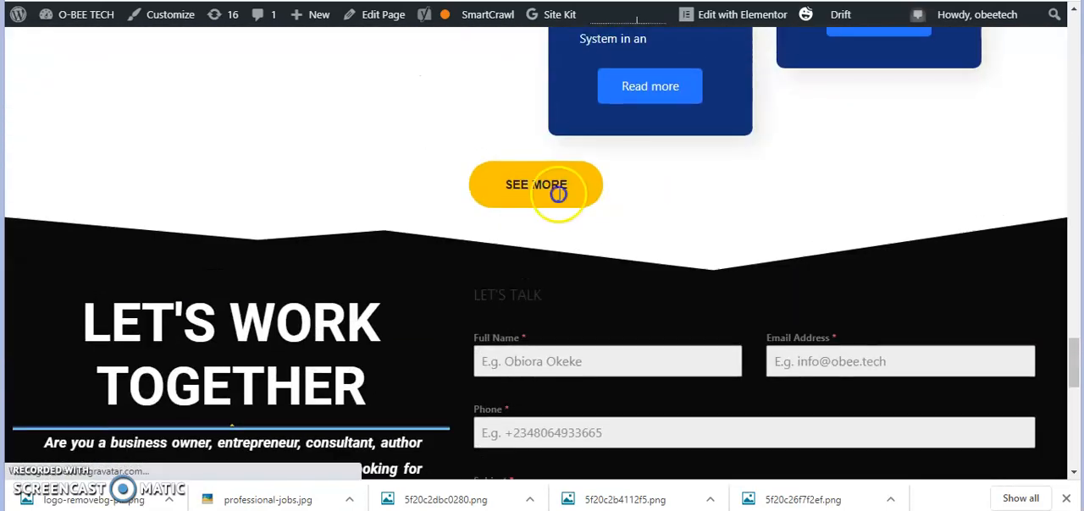
scroll(292, 246, "down", 1)
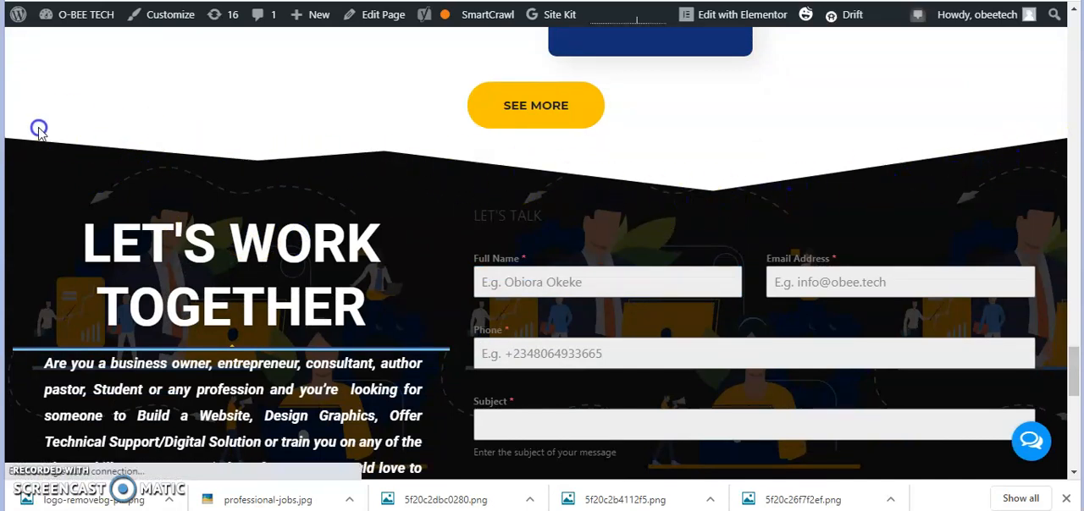
scroll(640, 156, "down", 1)
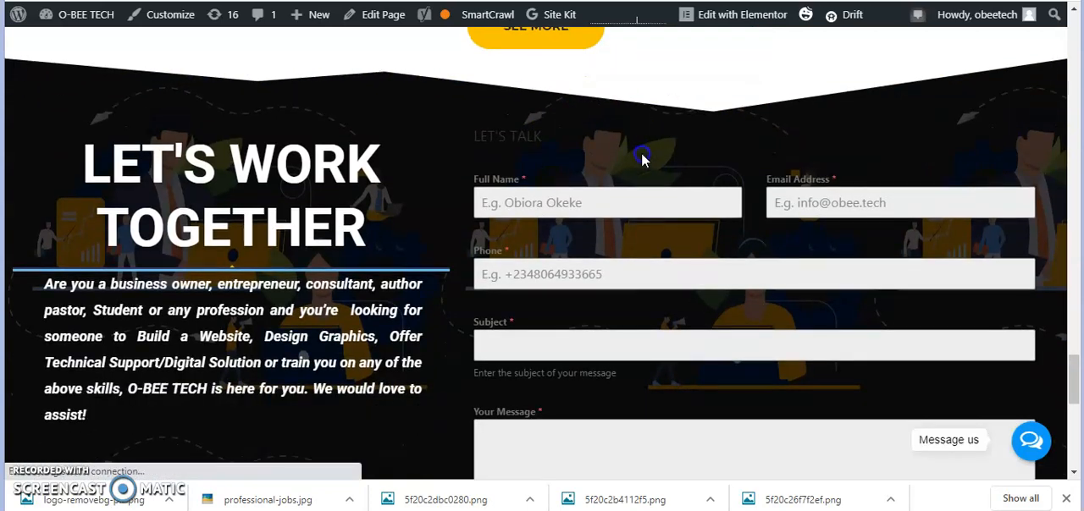
scroll(642, 159, "down", 3)
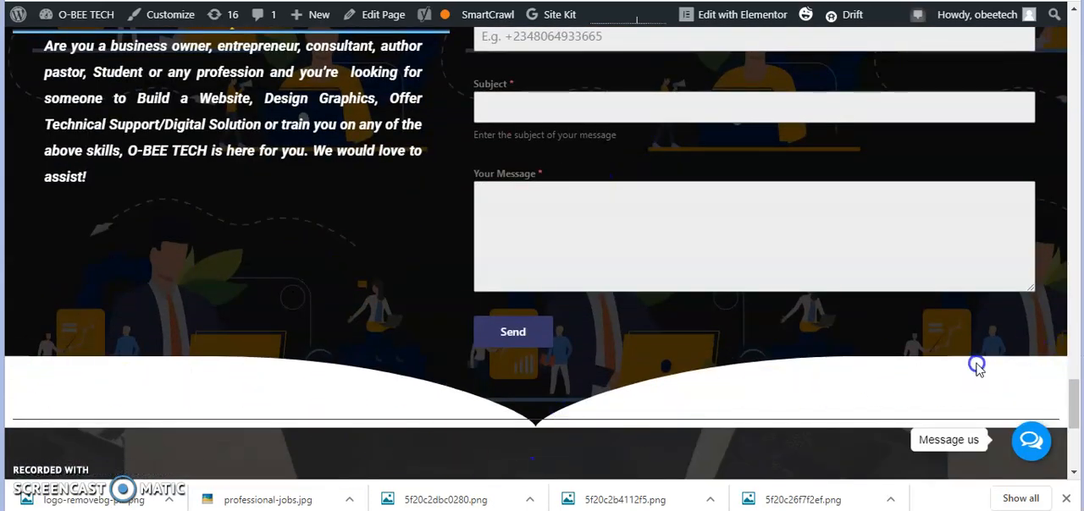
scroll(386, 310, "up", 5)
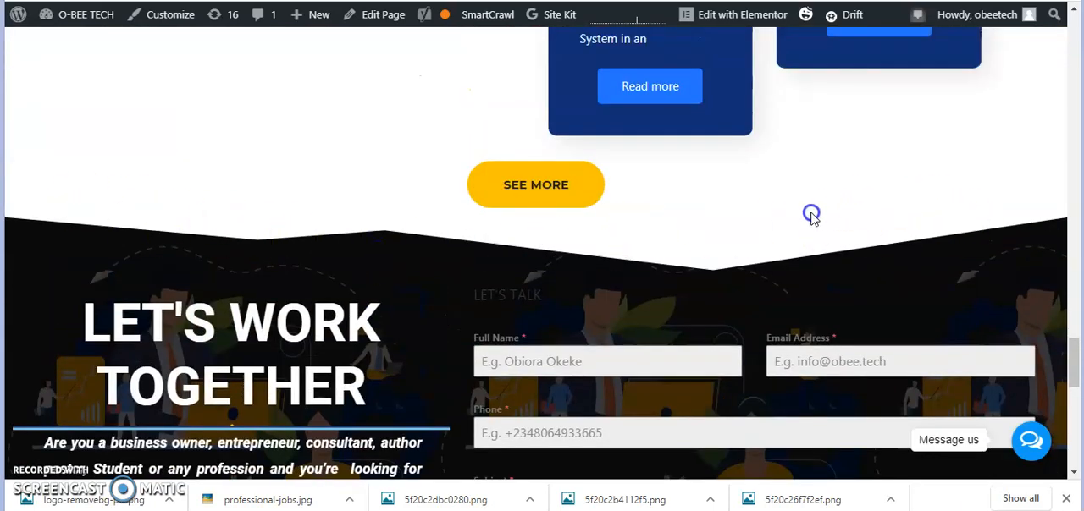
scroll(611, 206, "down", 1)
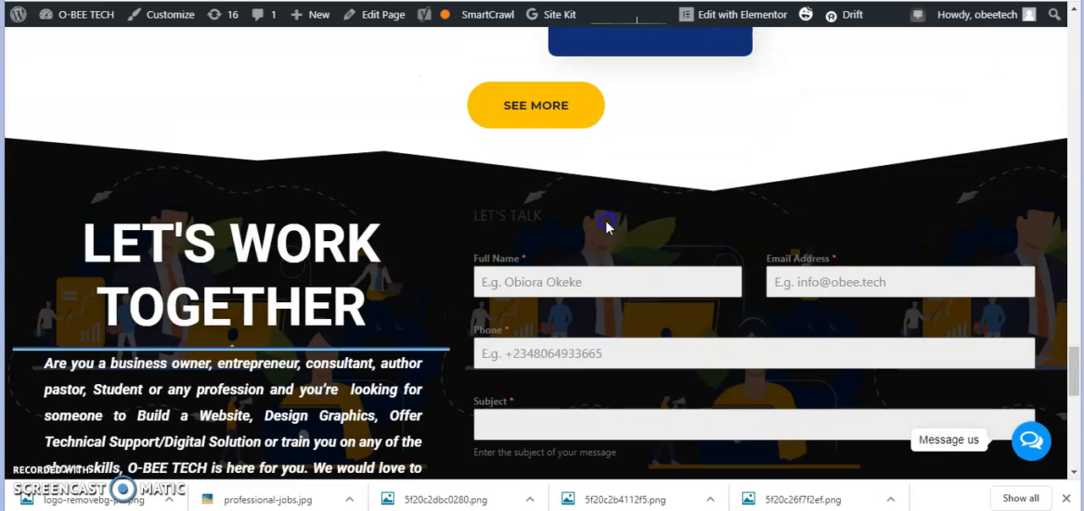
Examine the live Let's Work Together section and its top and bottom shape dividers at smaller and normal page scale
key("ctrl+minus")
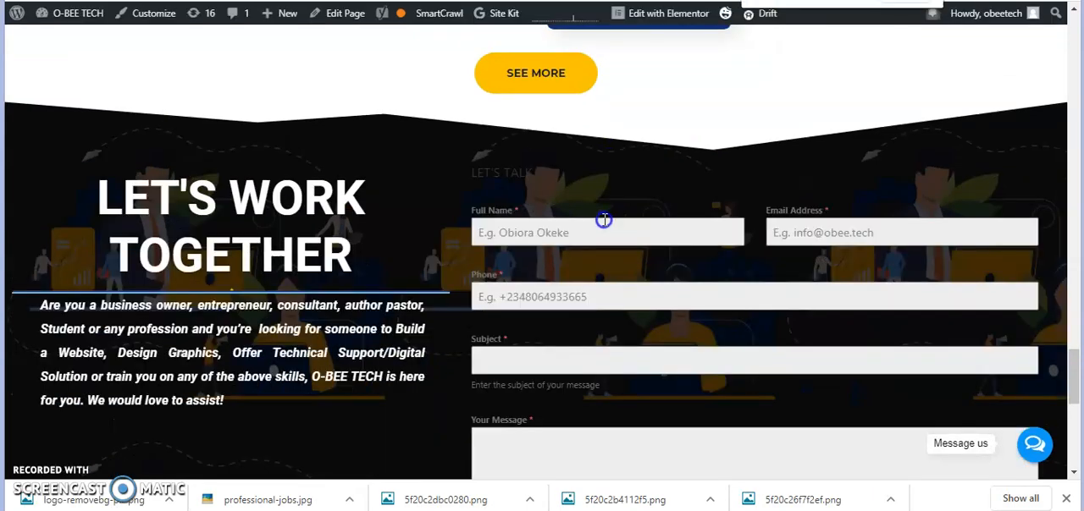
left_click(603, 222)
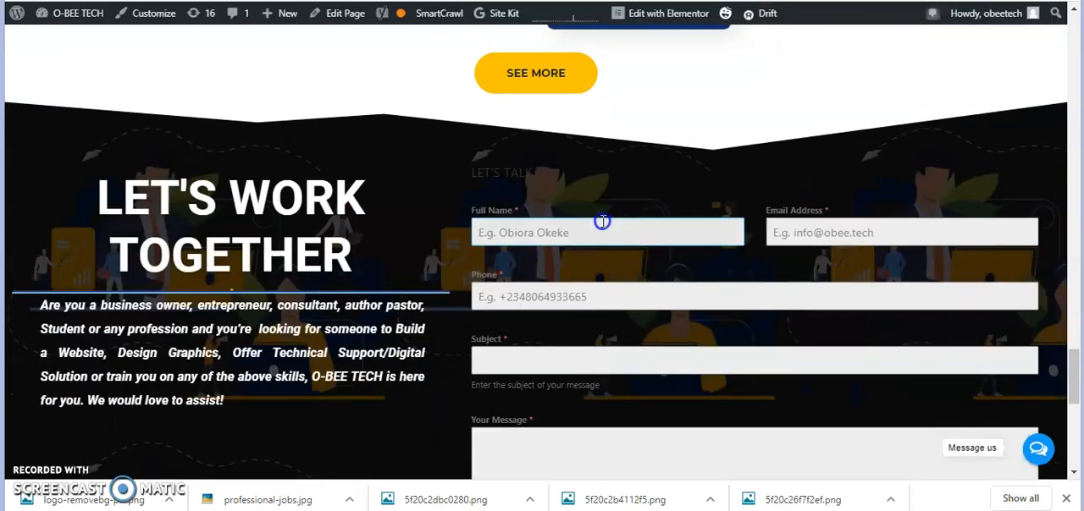
key("ctrl+minus")
scroll(602, 221, "down", 1)
key("ctrl+minus")
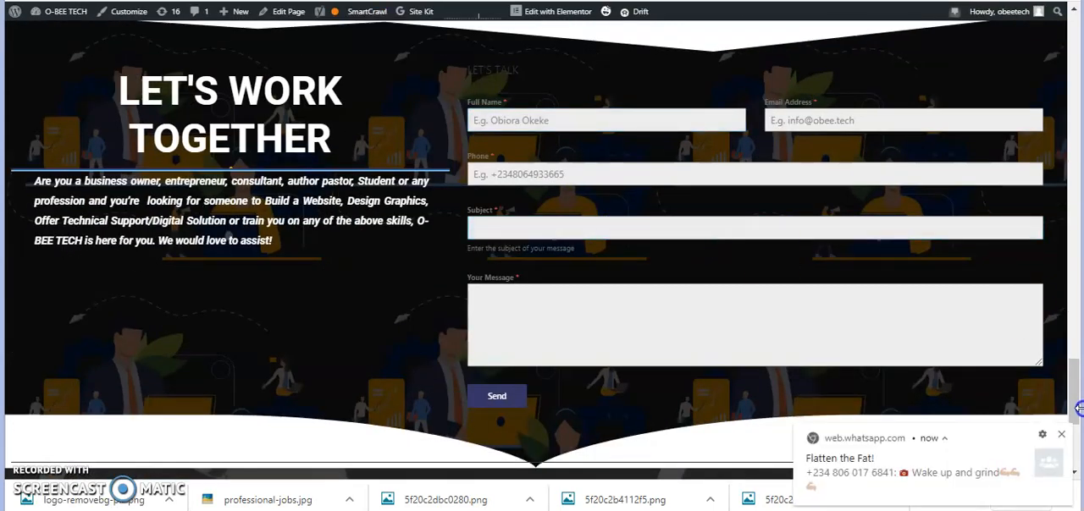
left_click(1062, 435)
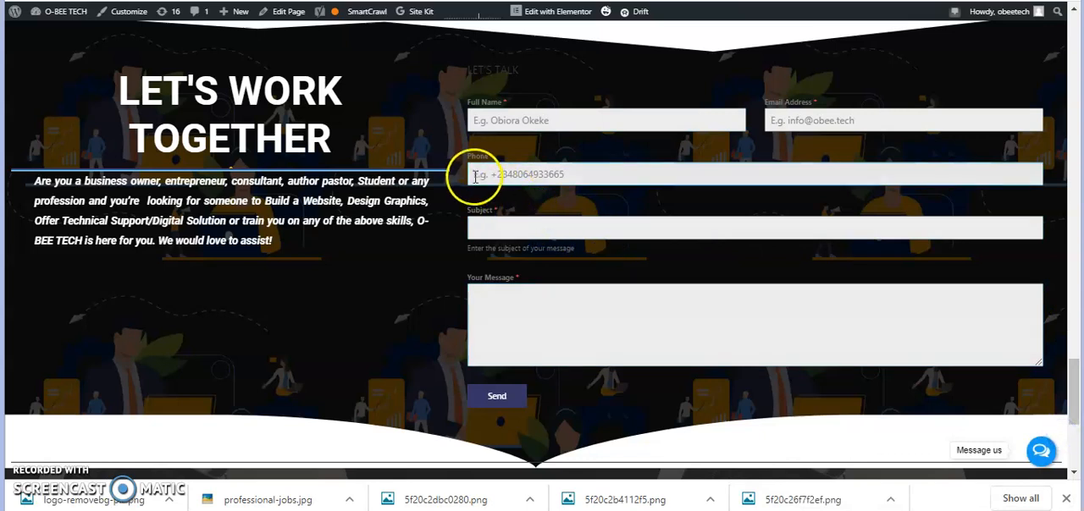
left_click(460, 174)
key("ctrl+minus")
key("ctrl+minus")
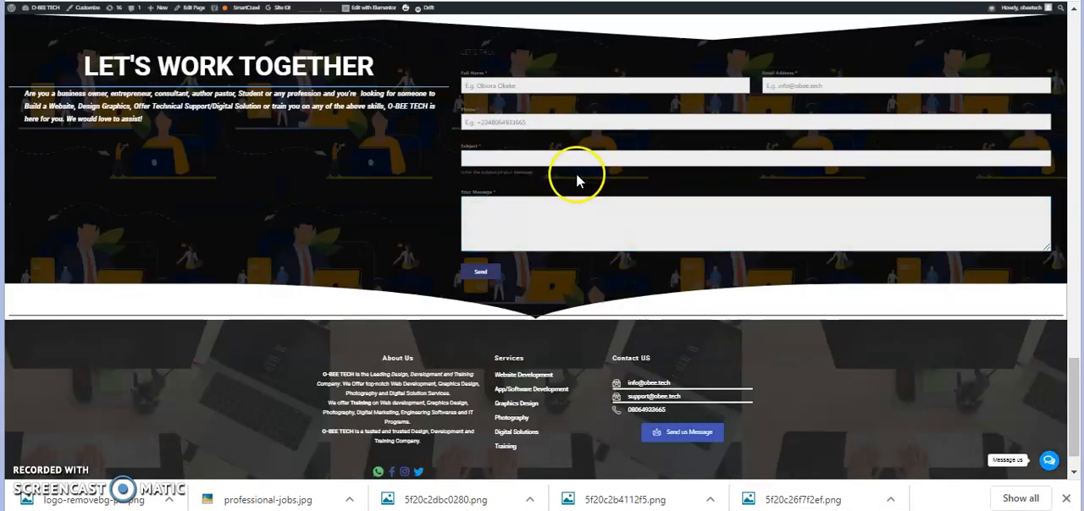
key("ctrl+plus")
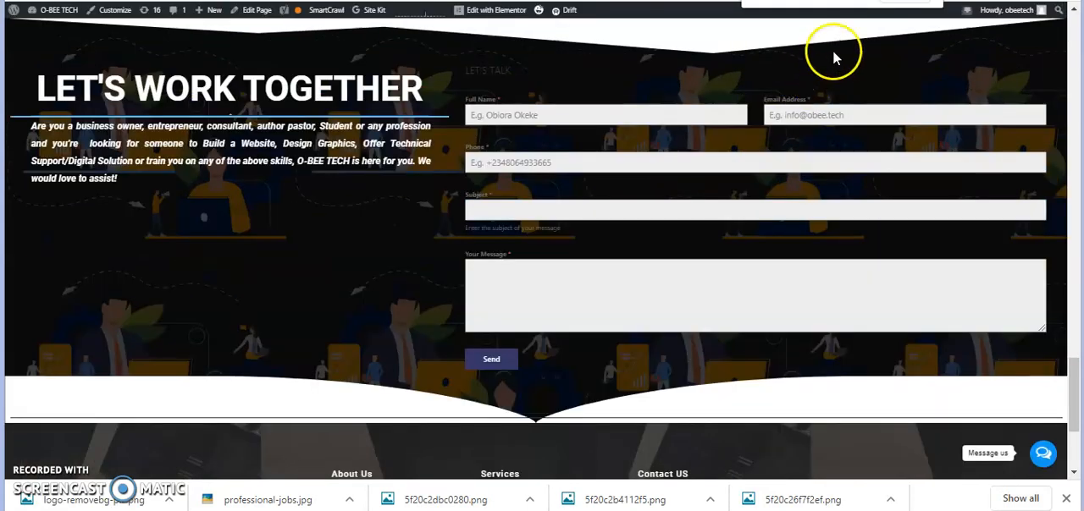
key("ctrl+plus")
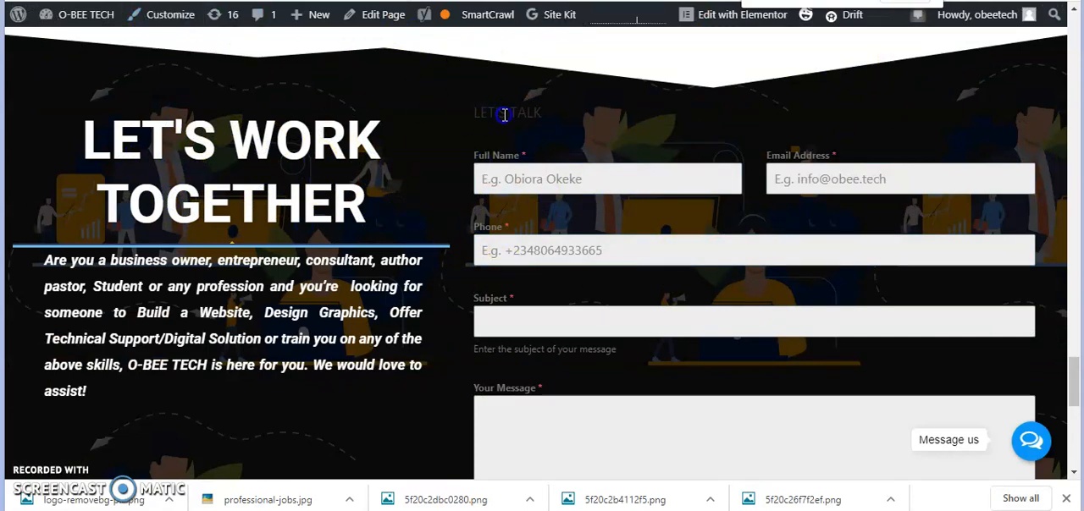
Review the live homepage from the Let's Work Together section and footer back up to the hero banner
scroll(208, 126, "up", 2)
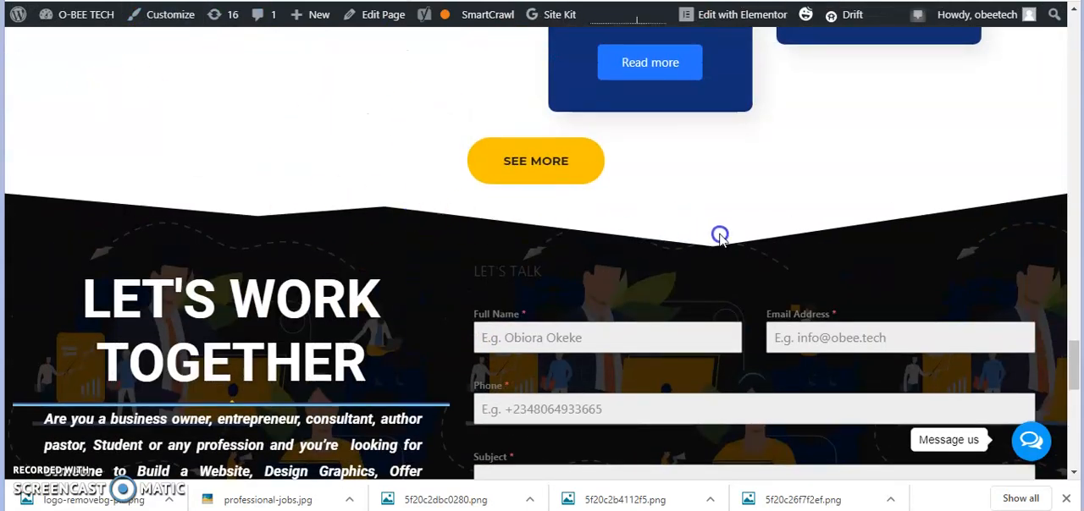
scroll(699, 211, "up", 1)
scroll(699, 213, "down", 4)
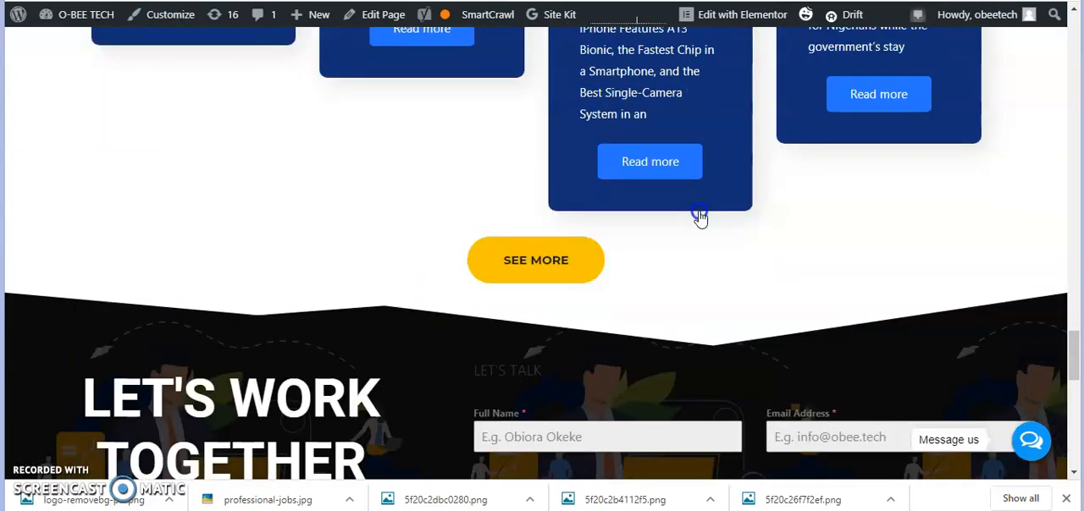
scroll(668, 210, "up", 3)
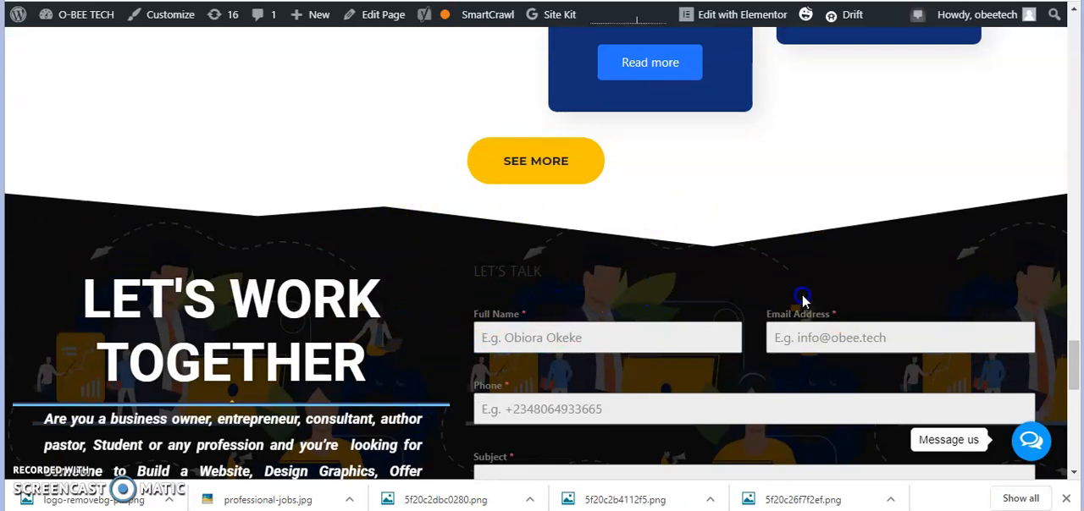
scroll(426, 333, "down", 2)
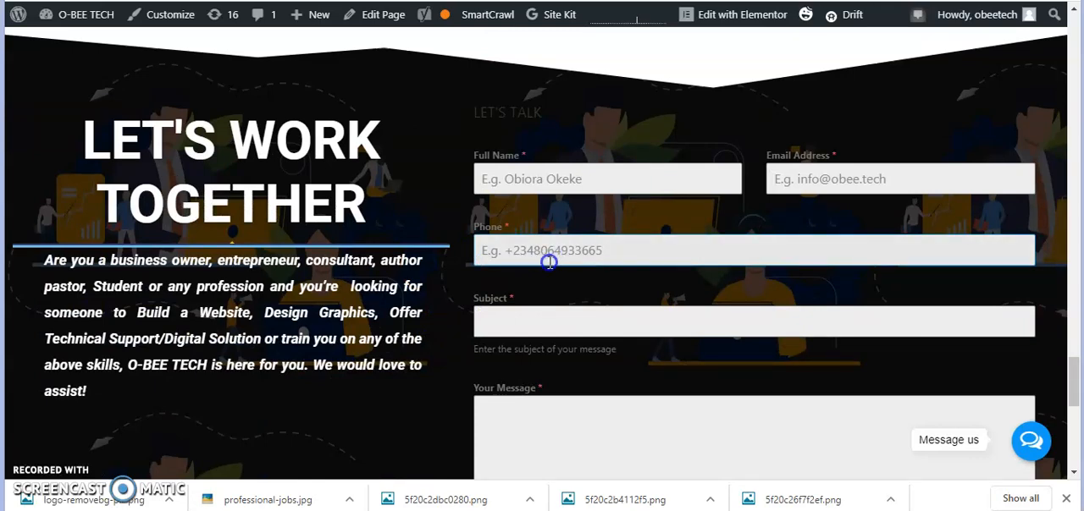
scroll(572, 282, "down", 7)
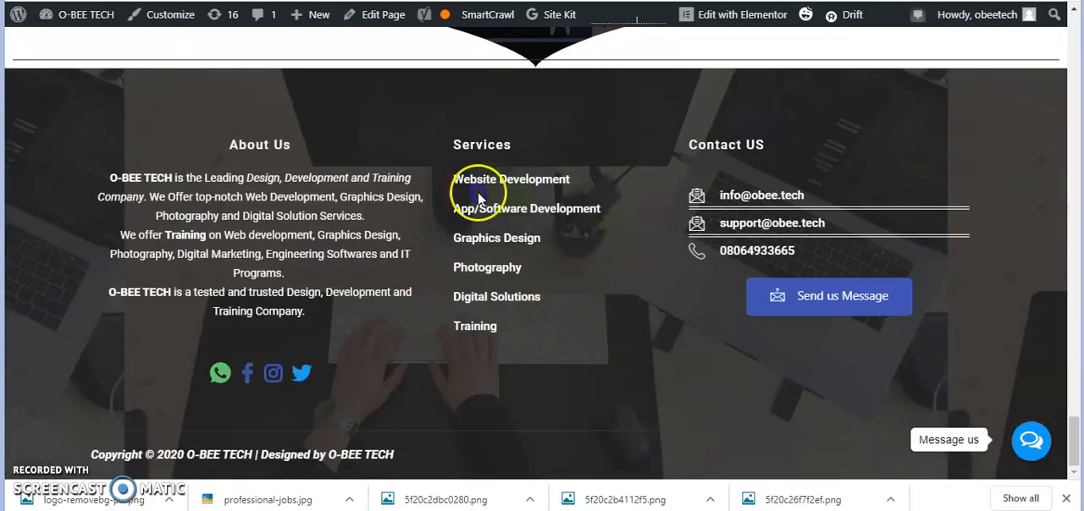
scroll(595, 309, "up", 12)
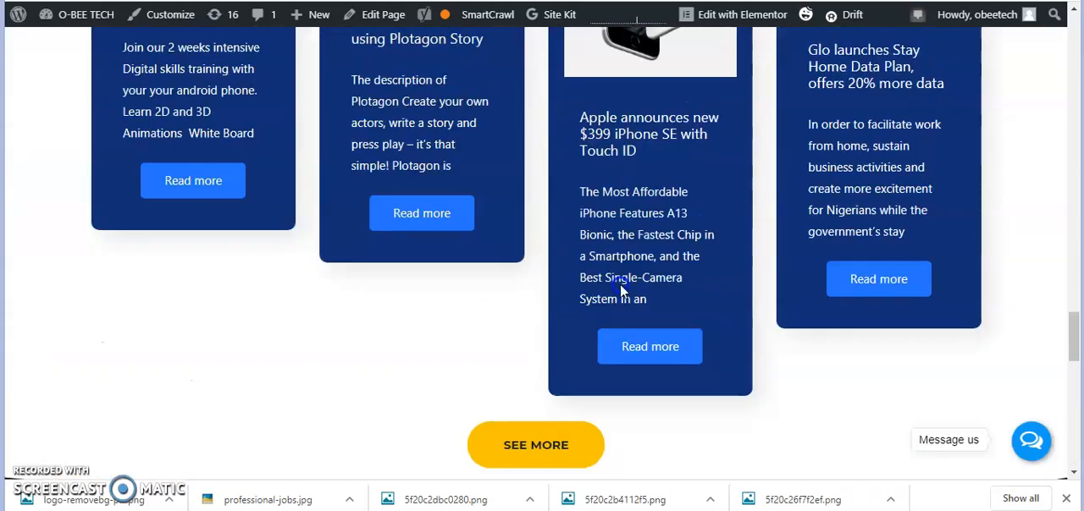
scroll(621, 286, "up", 5)
scroll(621, 286, "down", 4)
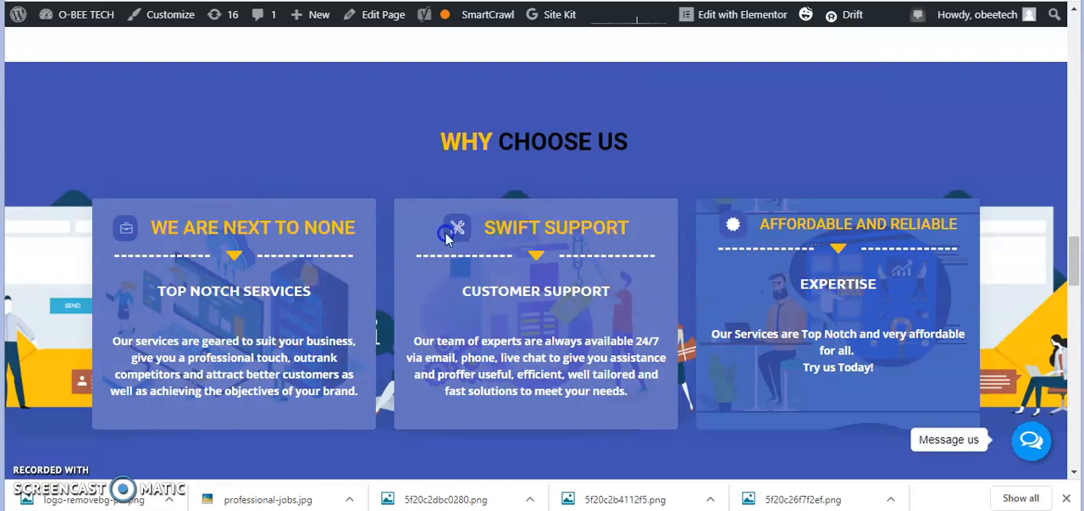
scroll(575, 227, "up", 10)
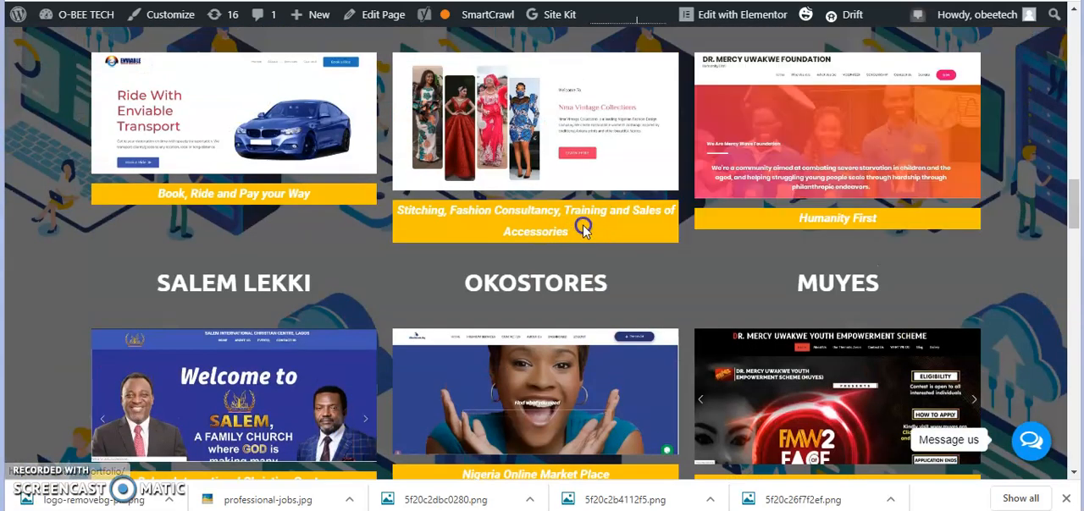
scroll(590, 238, "up", 5)
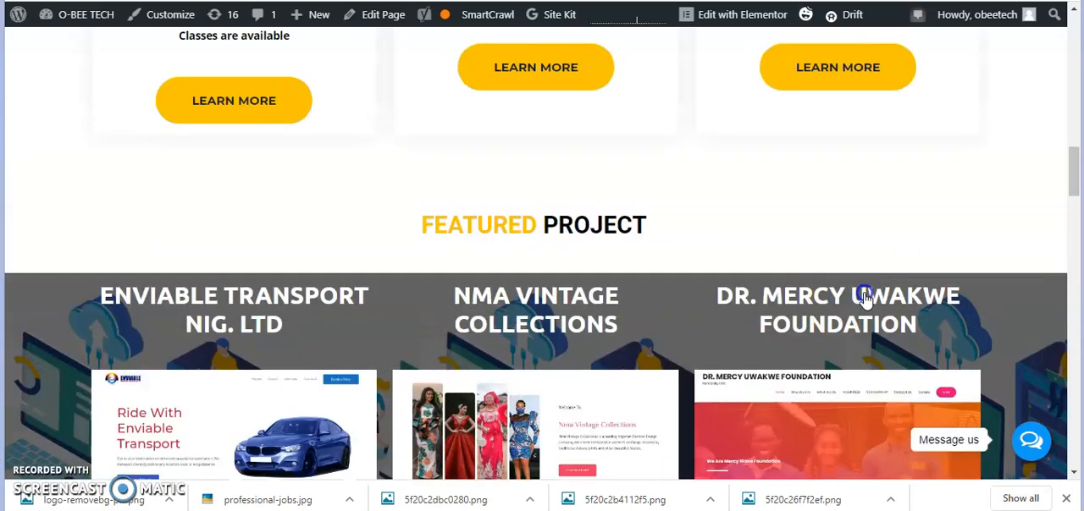
scroll(590, 238, "up", 5)
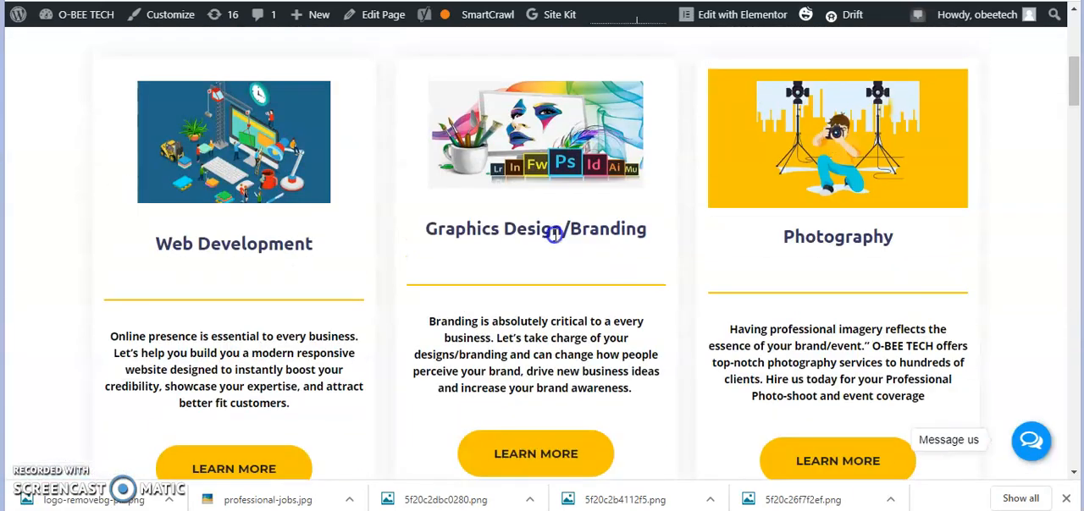
scroll(555, 241, "up", 3)
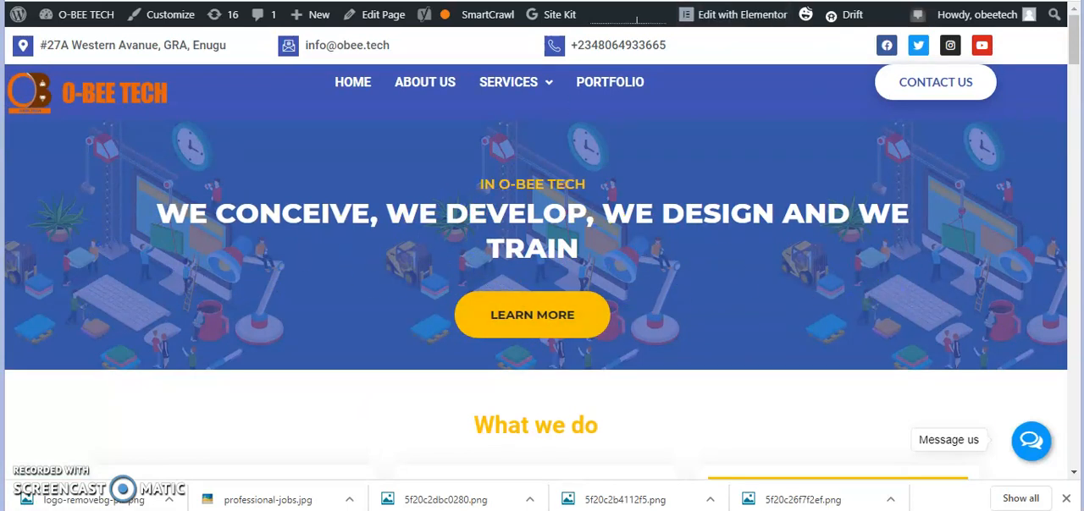
Return to the Elementor editor, try Tilt and Fan Opacity for the footer's bottom shape divider, and settle on Waves Brush
key("ctrl+Tab")
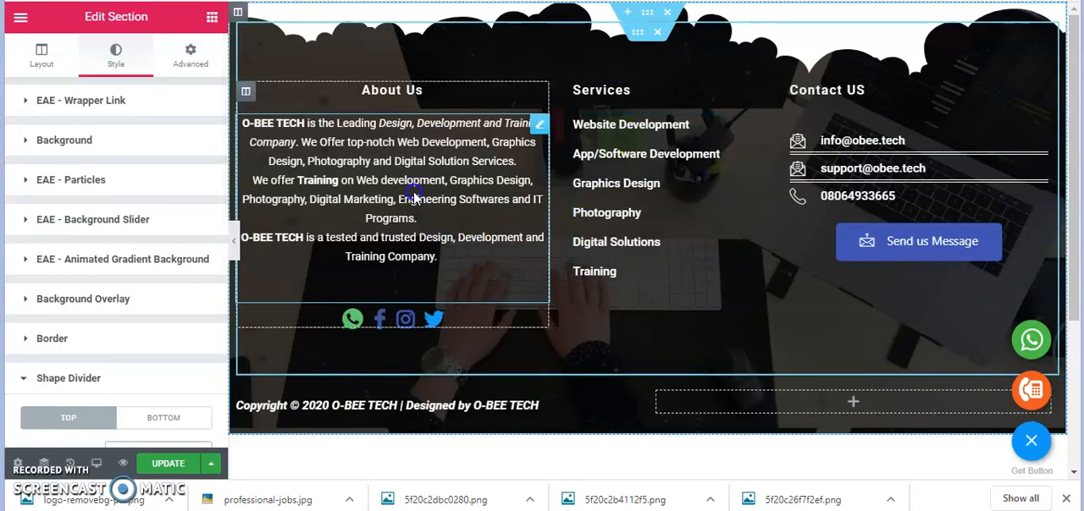
scroll(72, 378, "down", 4)
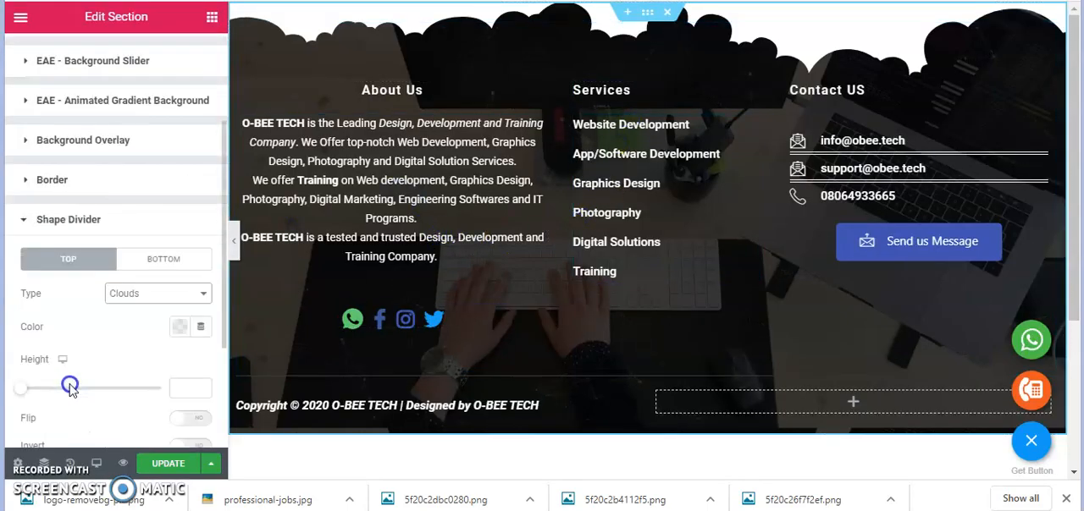
left_click(161, 262)
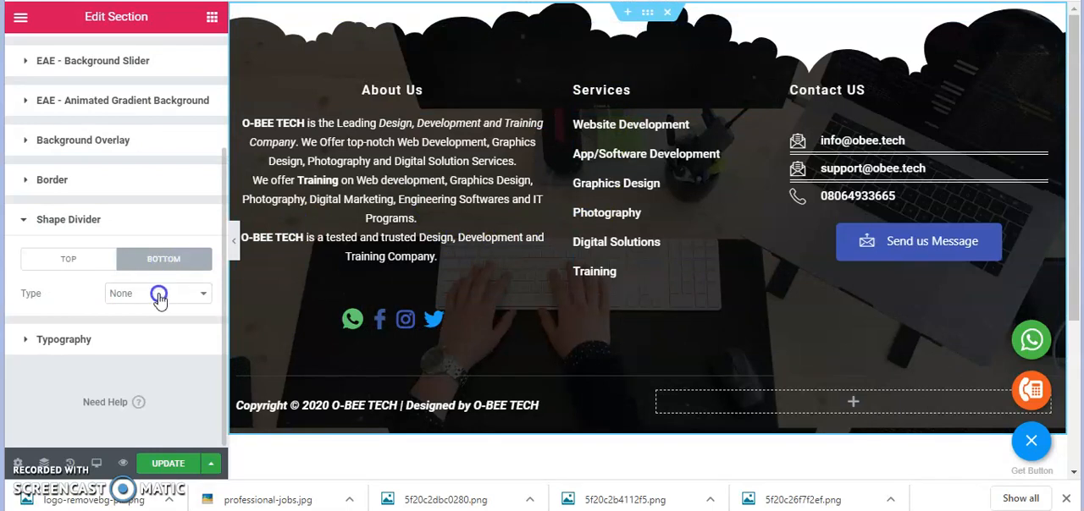
left_click(153, 296)
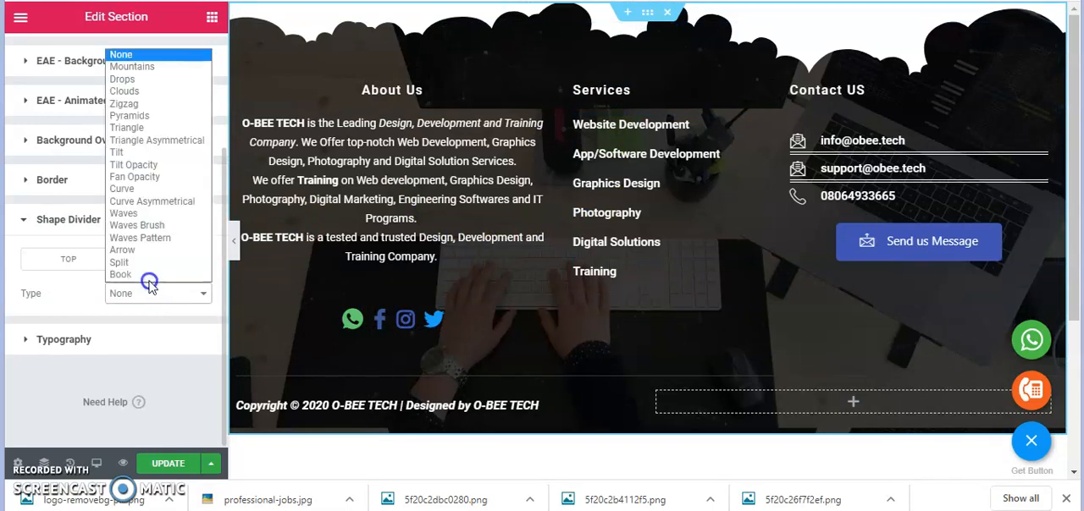
left_click(140, 153)
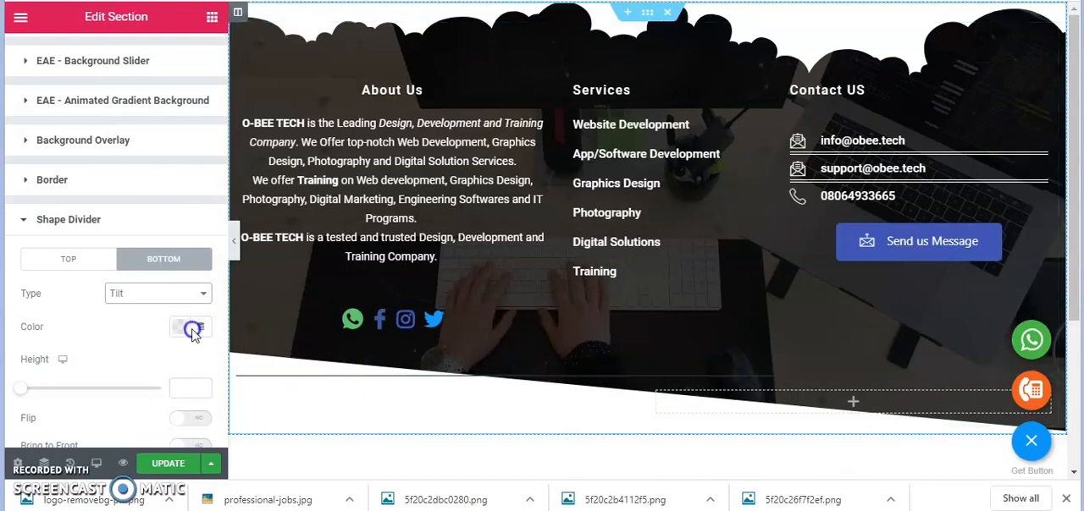
left_click(141, 291)
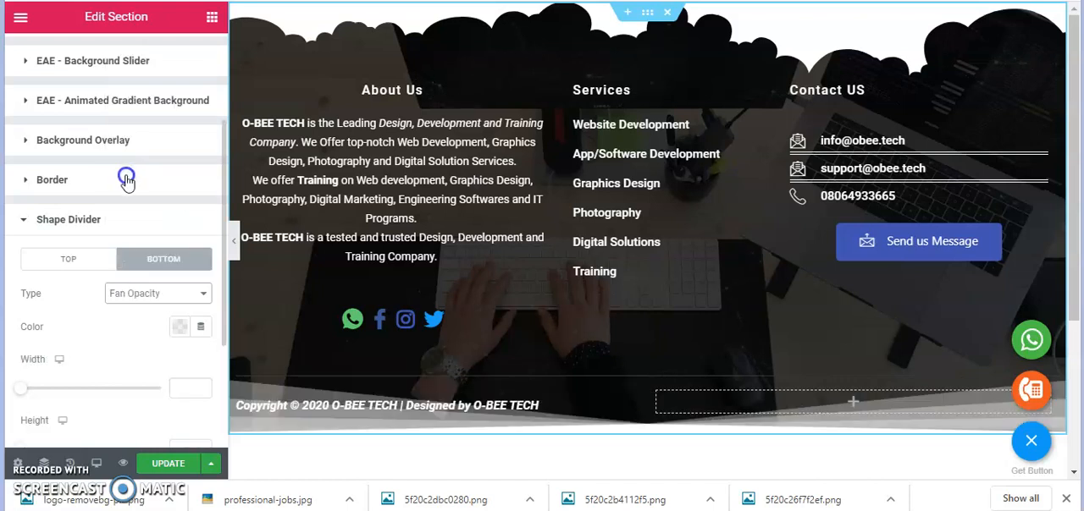
left_click(144, 294)
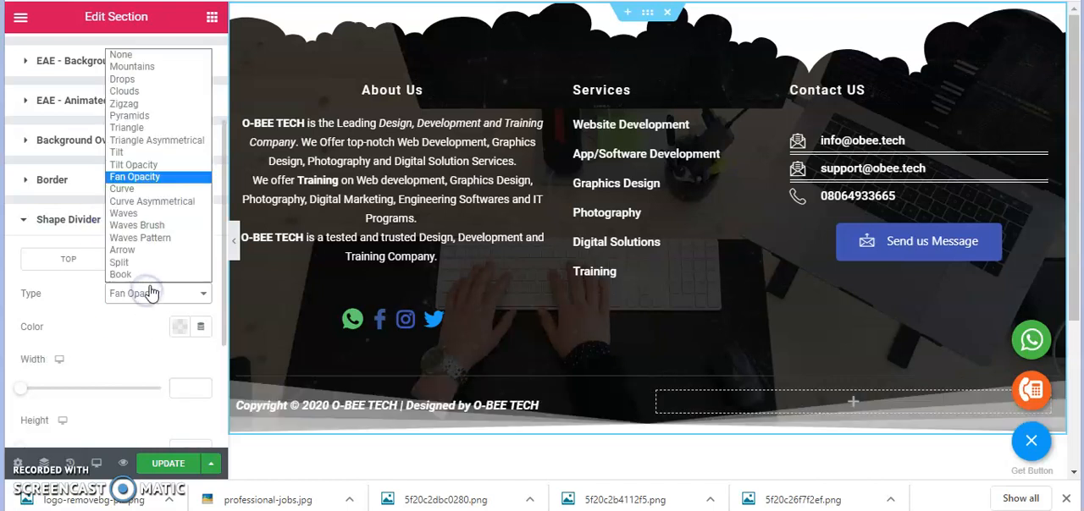
left_click(155, 226)
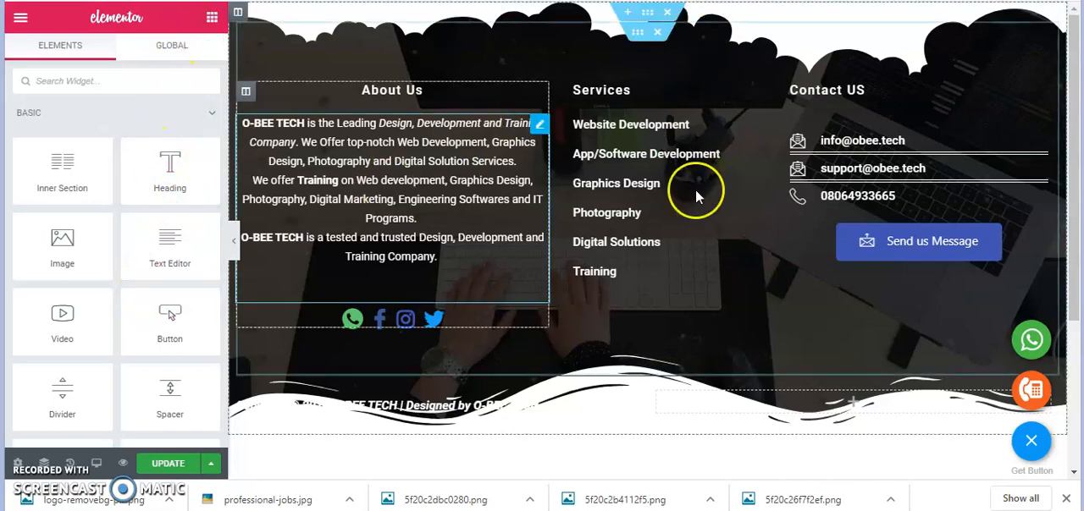
Unlink the footer section's margin values, try a bottom margin of 3 px, and return it to 0
left_click(648, 13)
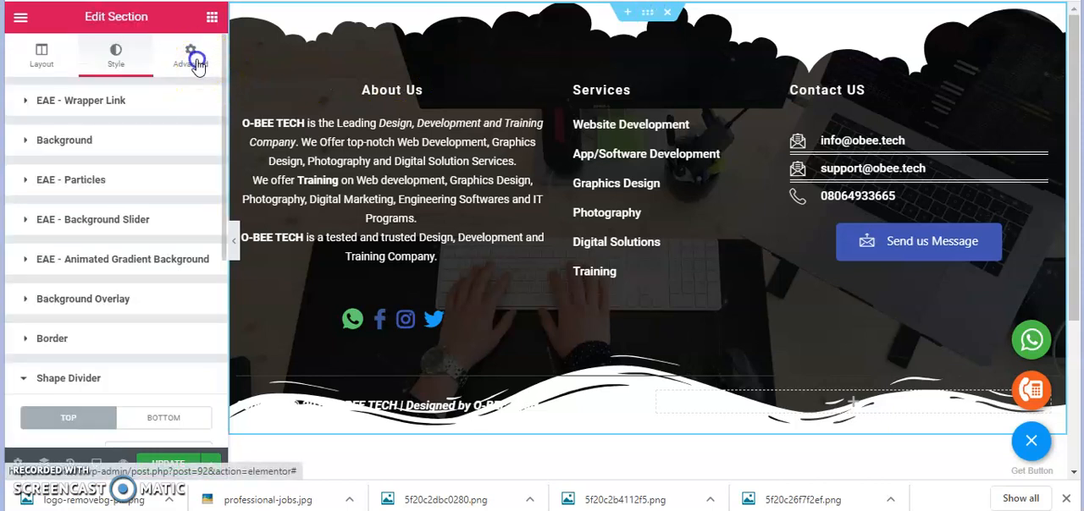
left_click(193, 56)
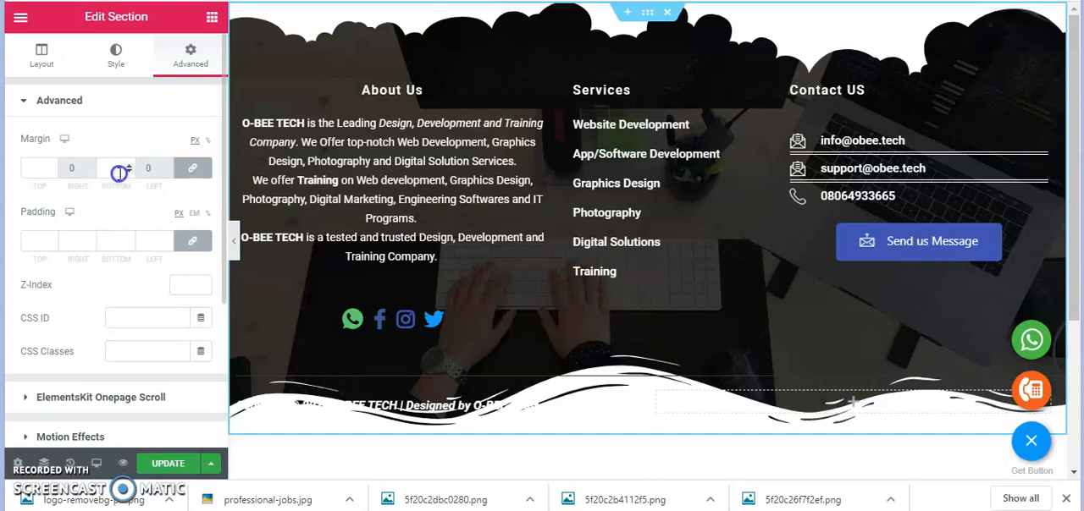
left_click(202, 170)
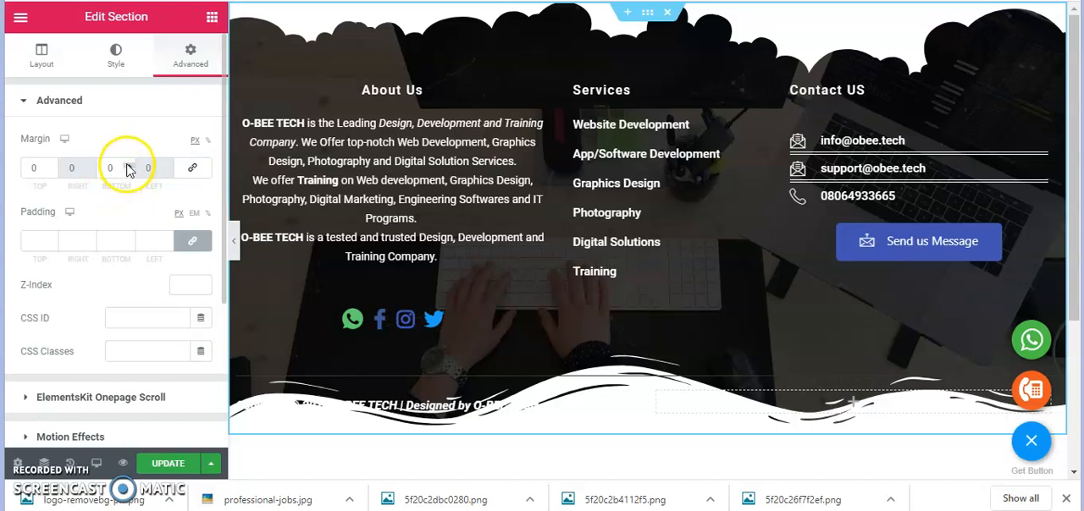
left_click(128, 167)
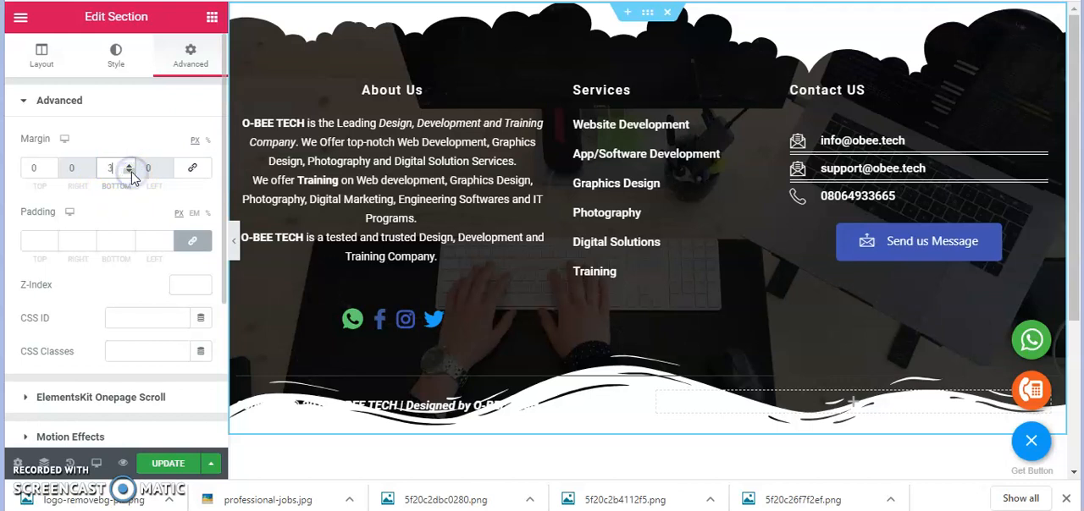
left_click(128, 172)
Raise the footer section's linked padding to 32 px on all four sides
left_click(130, 239)
left_click(130, 239)
left_click(129, 239)
left_click(130, 239)
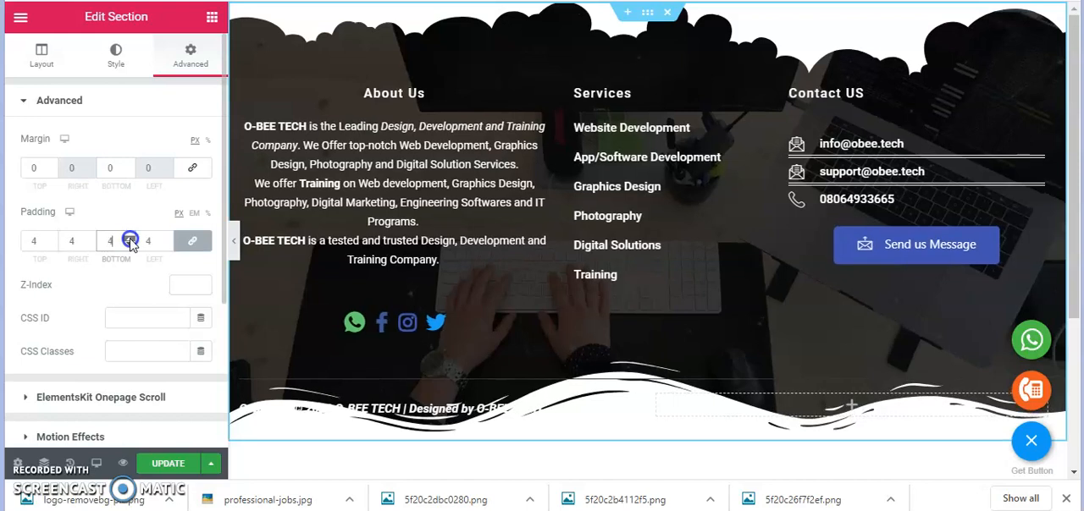
left_click(130, 239)
left_click(129, 239)
left_click(129, 239)
left_click(130, 239)
left_click(130, 239)
left_click(129, 239)
left_click(129, 238)
left_click(130, 239)
left_click(129, 239)
left_click(129, 238)
left_click(130, 239)
left_click(129, 239)
left_click(130, 239)
left_click(130, 239)
left_click(129, 239)
left_click(130, 239)
left_click(129, 239)
left_click(129, 239)
left_click(129, 239)
left_click(130, 238)
left_click(130, 239)
left_click(130, 239)
left_click(130, 239)
left_click(129, 238)
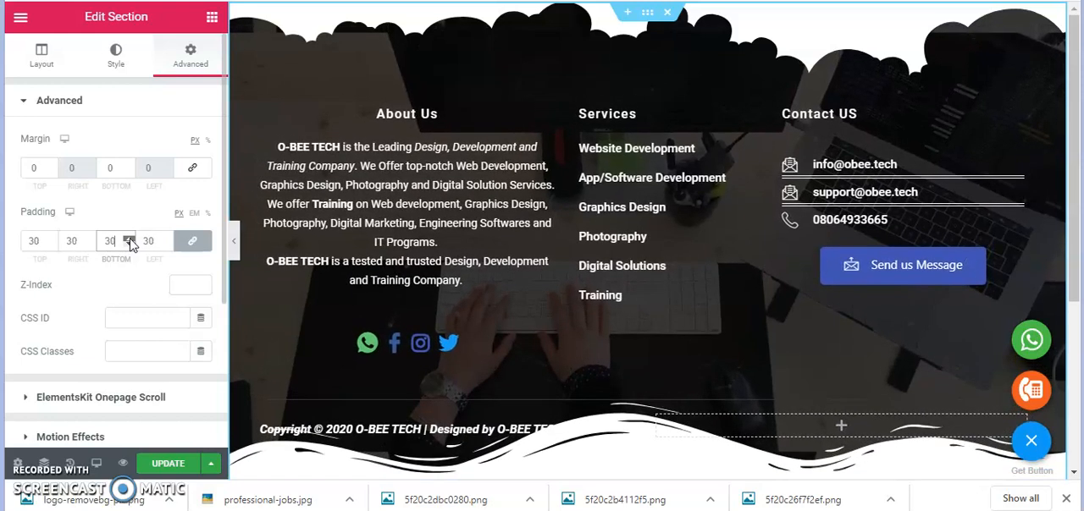
left_click(130, 238)
left_click(130, 239)
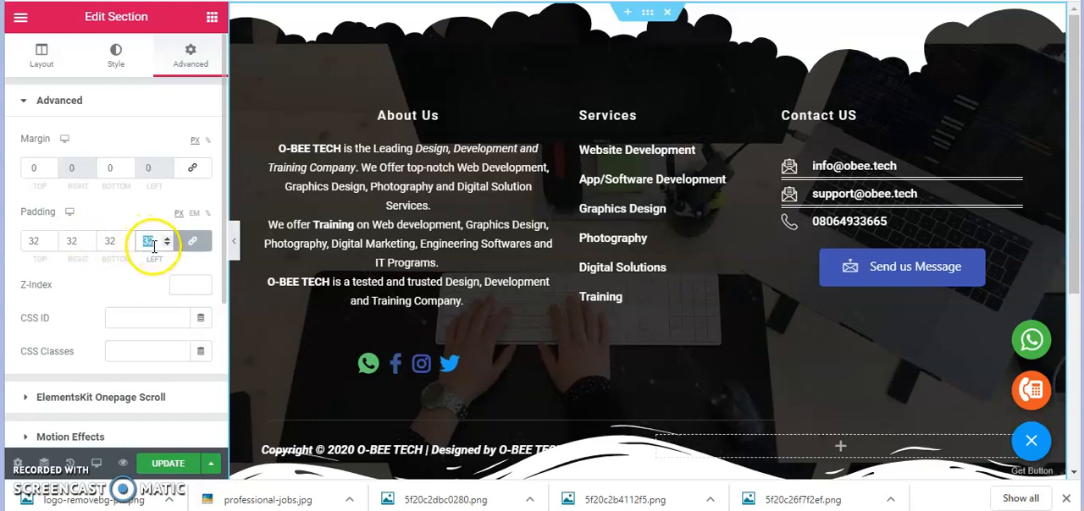
Reset the footer section's padding to 0, unlink the sides, and set only the bottom padding to 50 px
type("0")
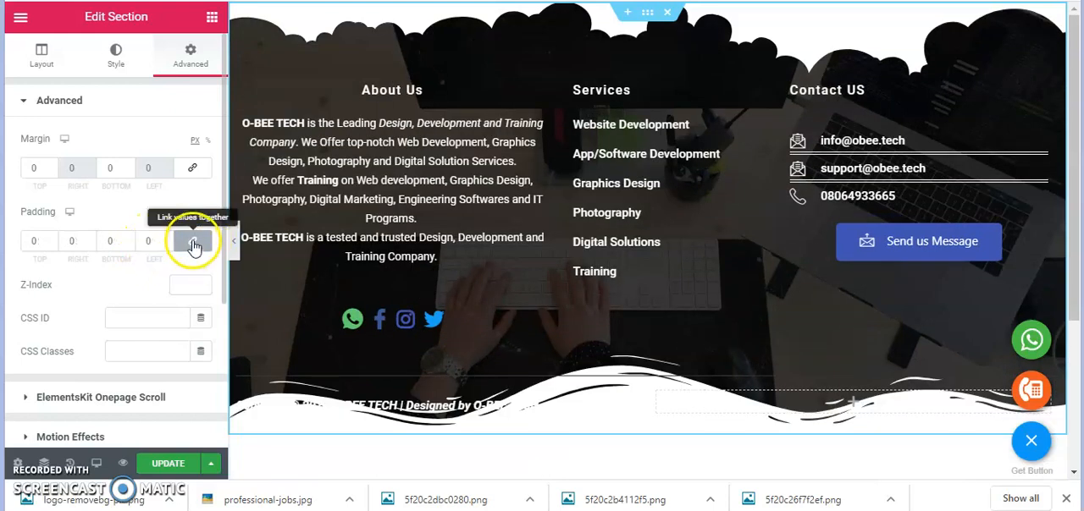
left_click(115, 243)
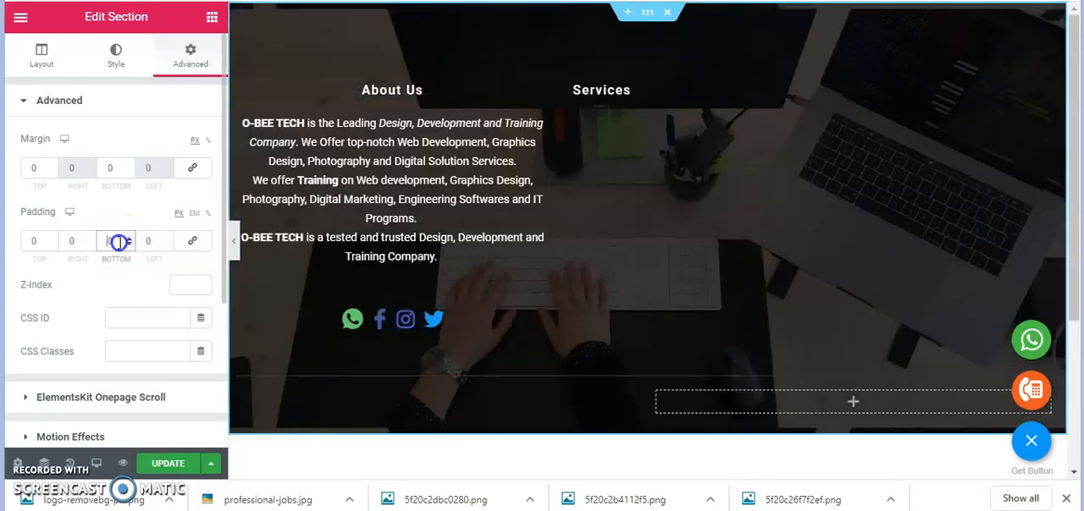
type("50")
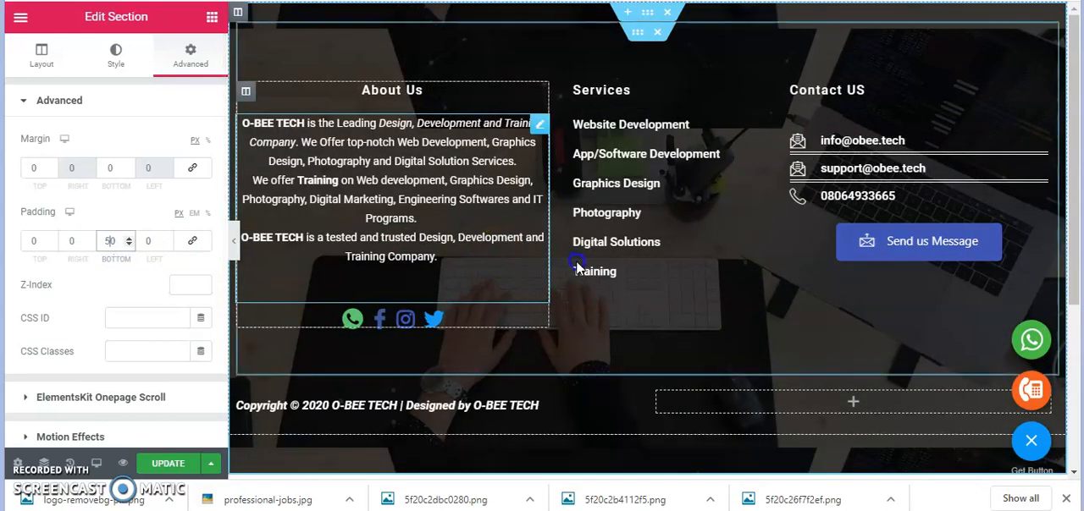
scroll(576, 262, "down", 3)
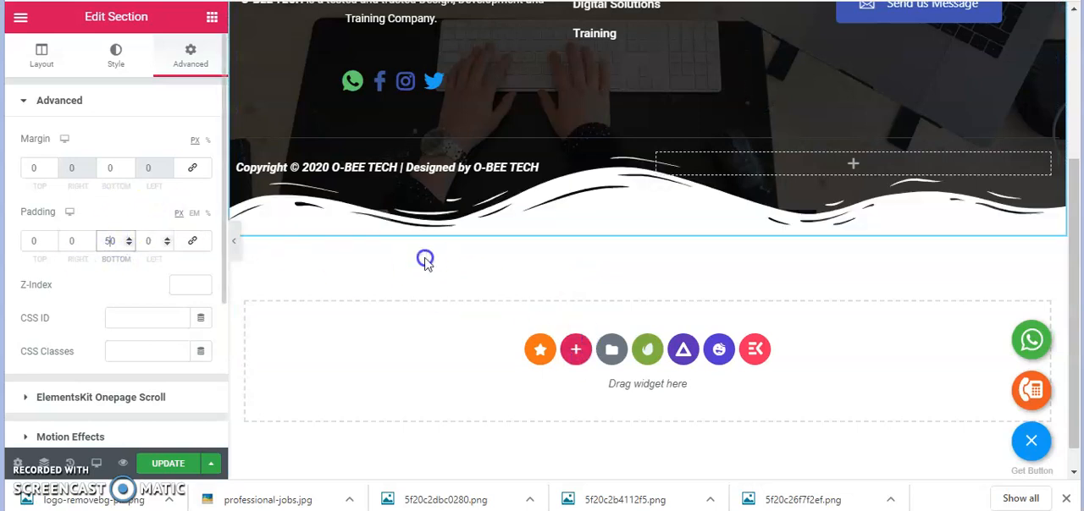
left_click(338, 230)
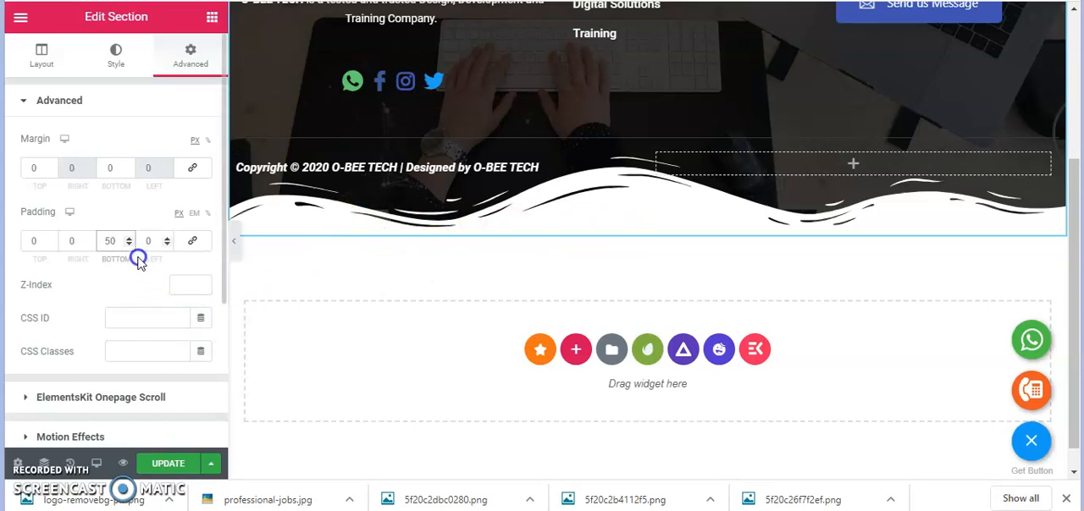
Try a bottom padding of 70 px on the footer section and take it back to 0
key("BackSpace")
type("7")
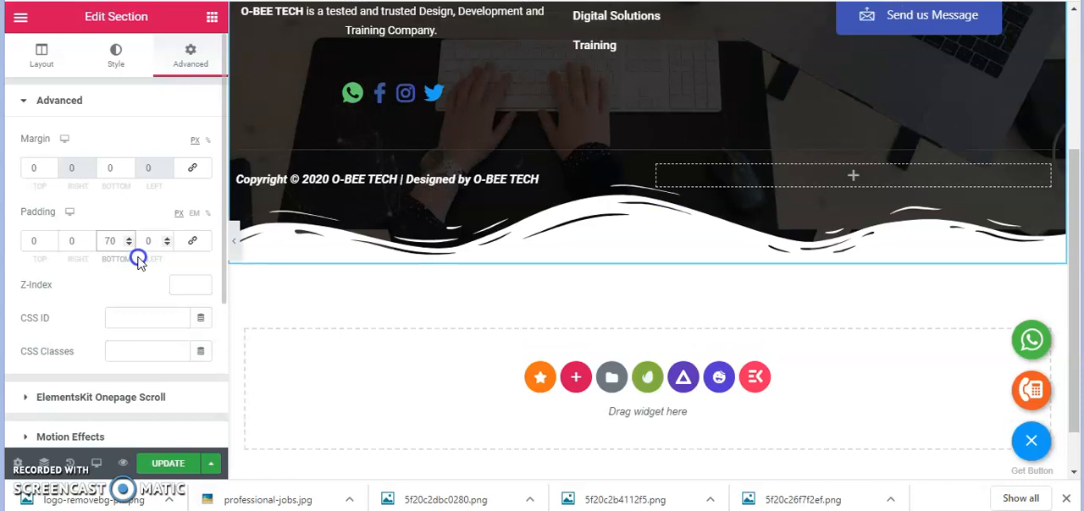
key("BackSpace")
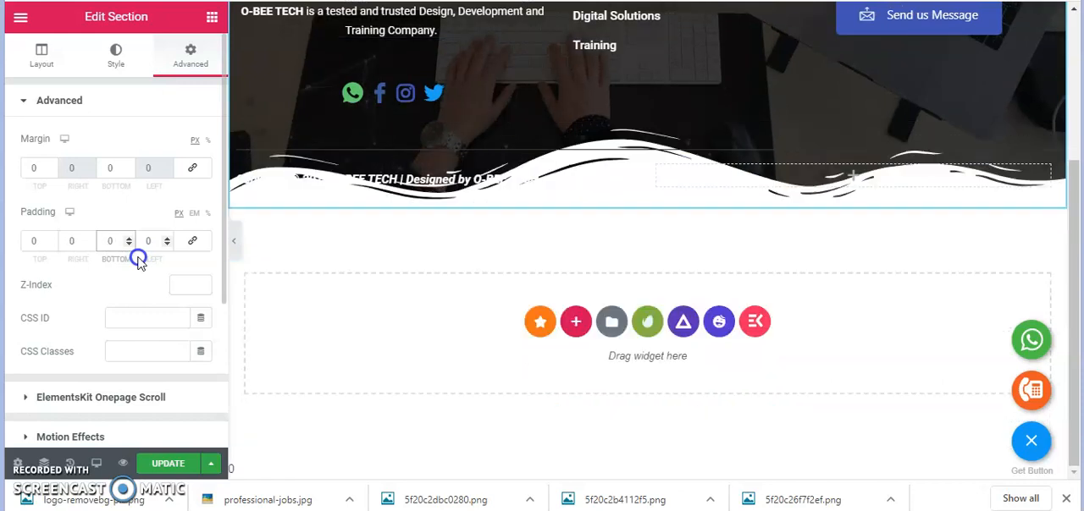